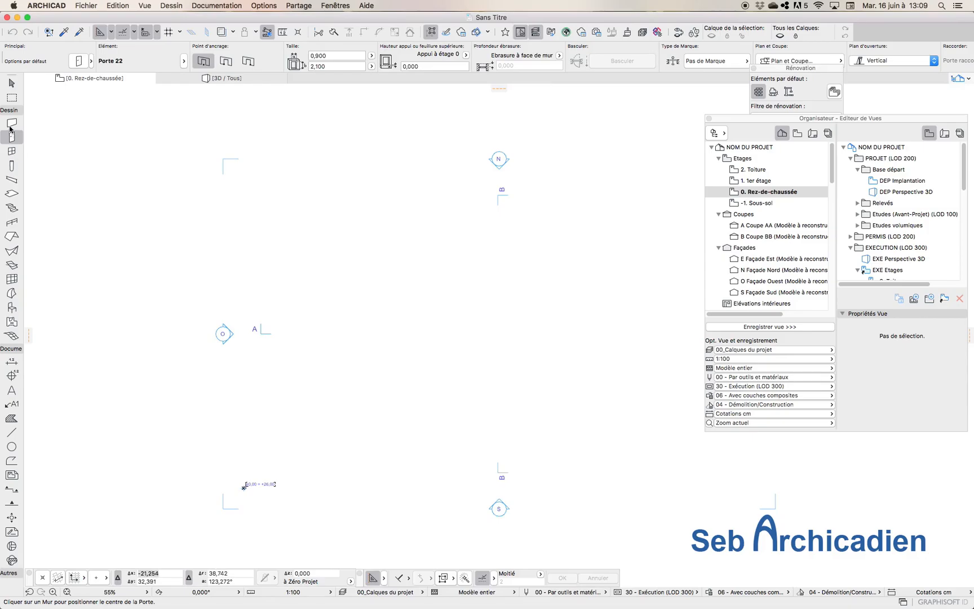
Step: Draw a rectangular enclosure of exterior walls in the middle of the ground-floor plan and insert a 0.900 by 2.100 door in its lower wall
click(353, 283)
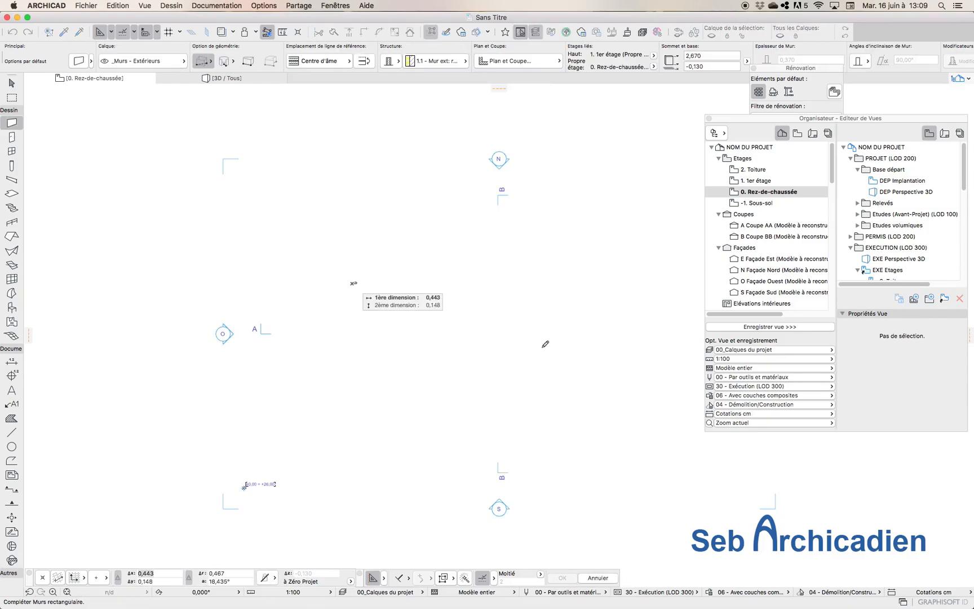
key(Return)
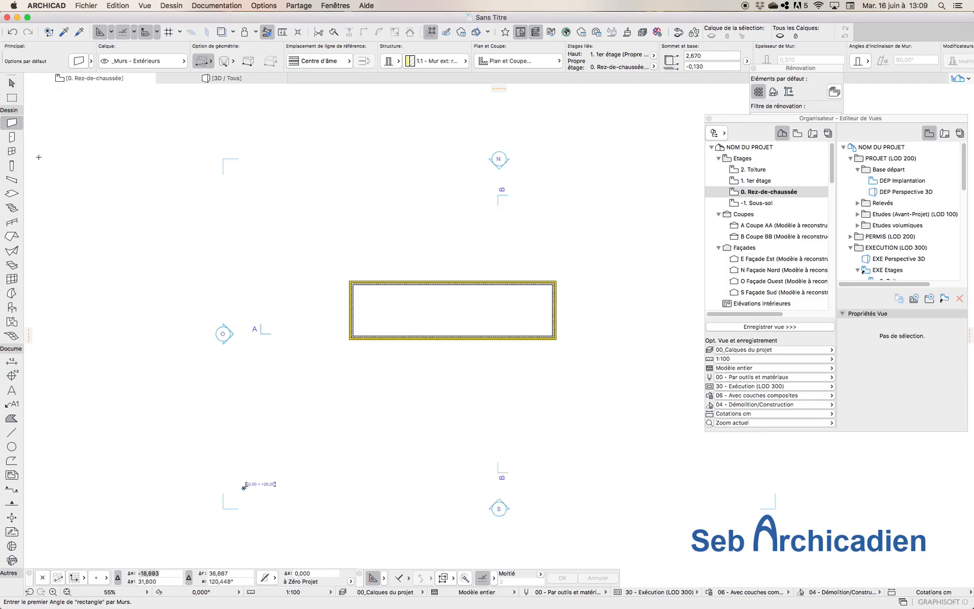
click(12, 137)
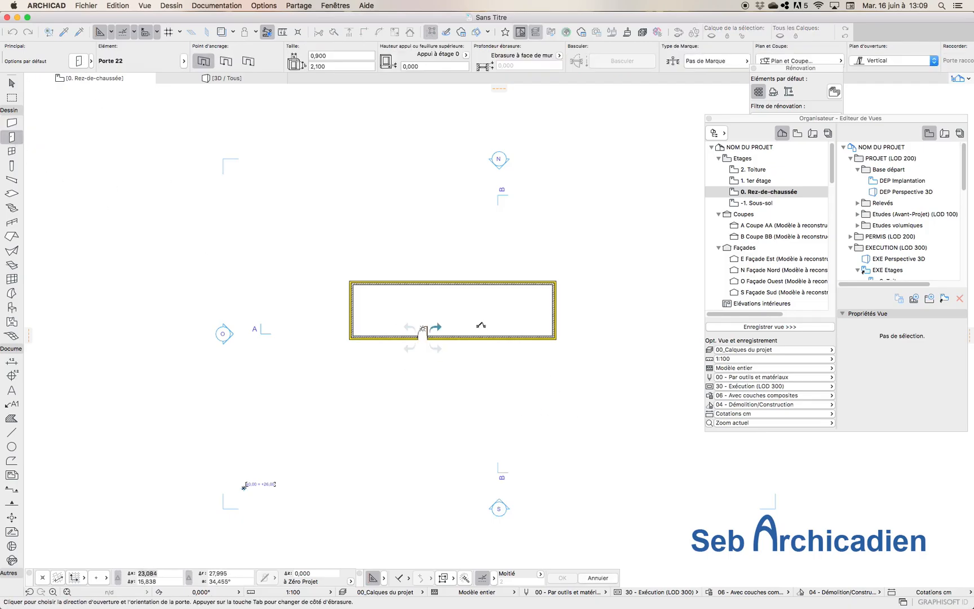
click(481, 325)
Step: Convert the door in the lower wall to a free opening (Baie libre) and deselect it
scroll(470, 327, up, 5)
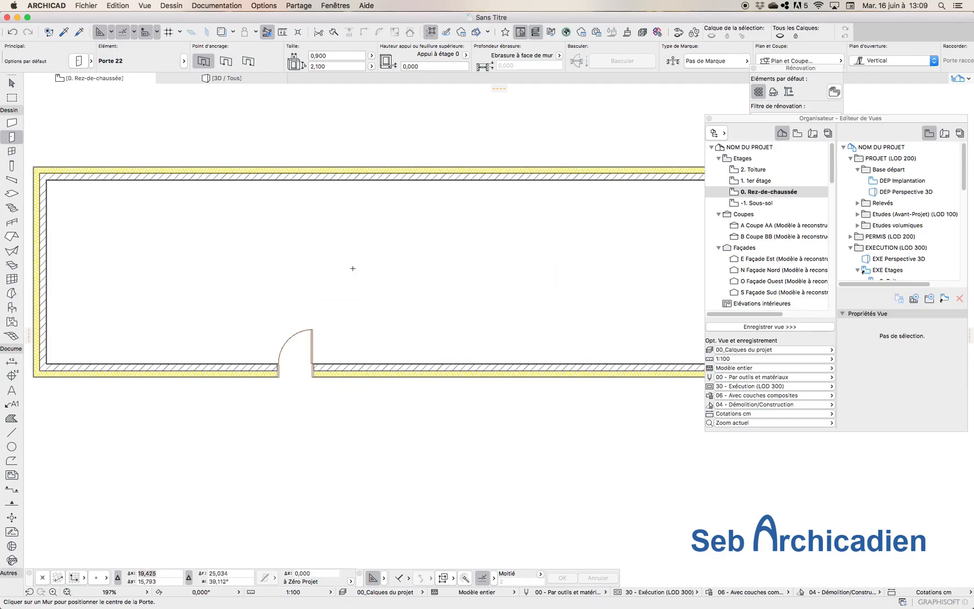
key(Escape)
click(313, 365)
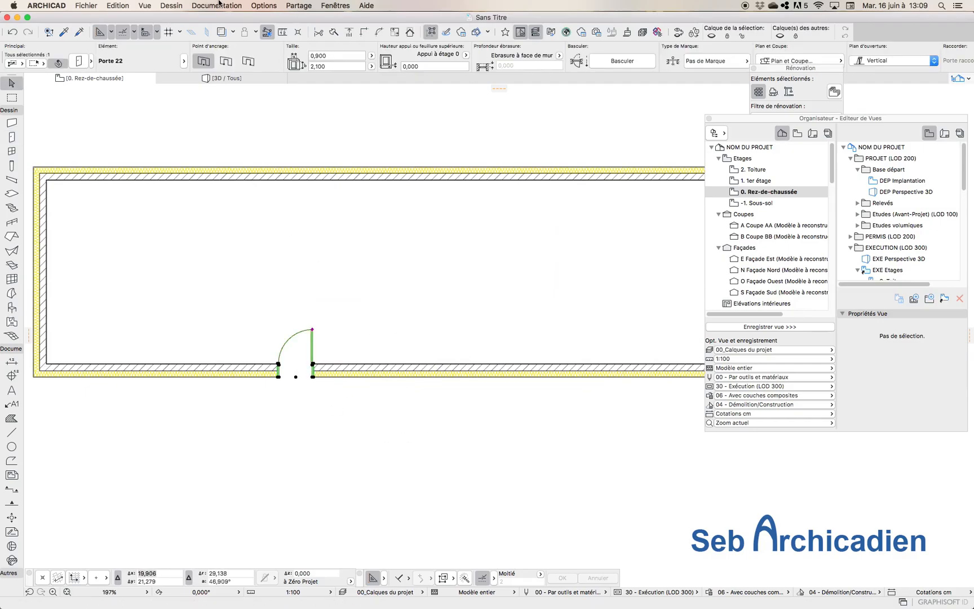
click(182, 61)
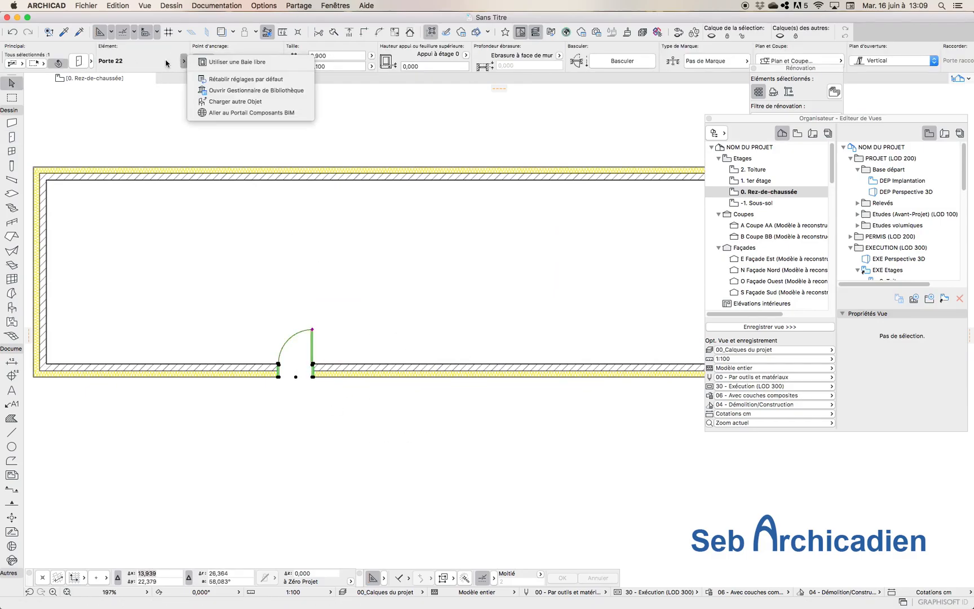
click(218, 61)
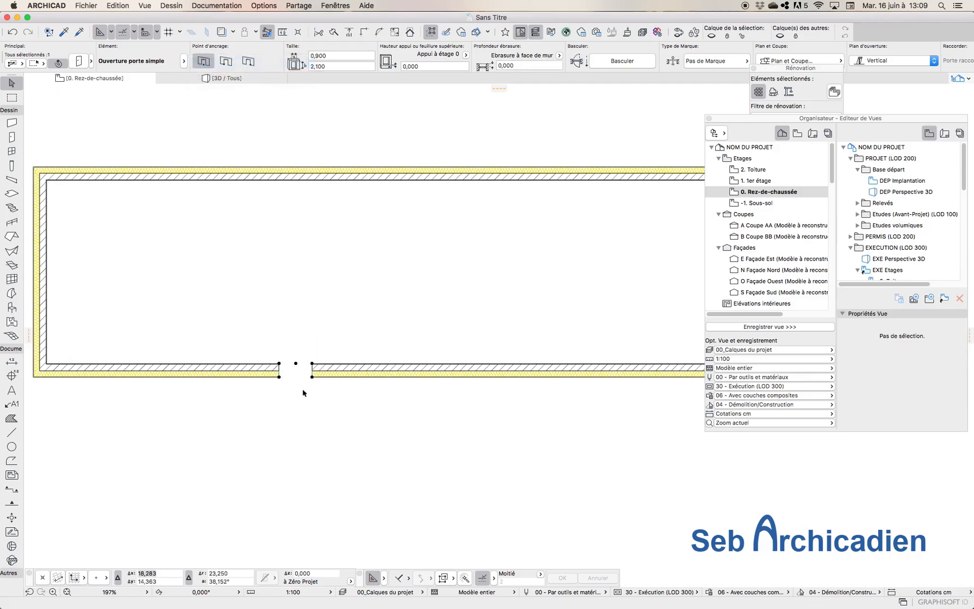
click(341, 431)
Step: Examine the empty opening in the long wall in the 3D view
click(231, 82)
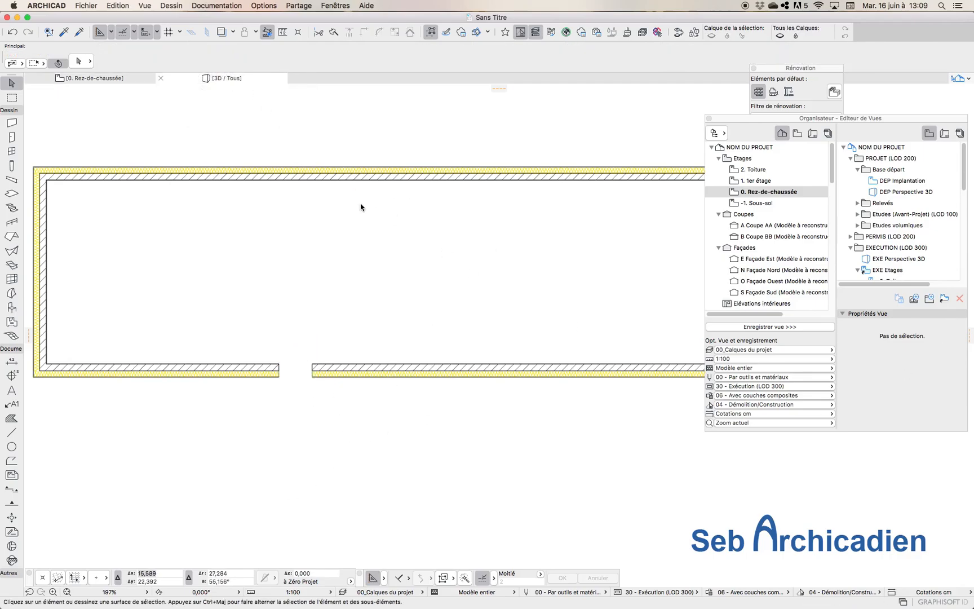
scroll(653, 265, up, 5)
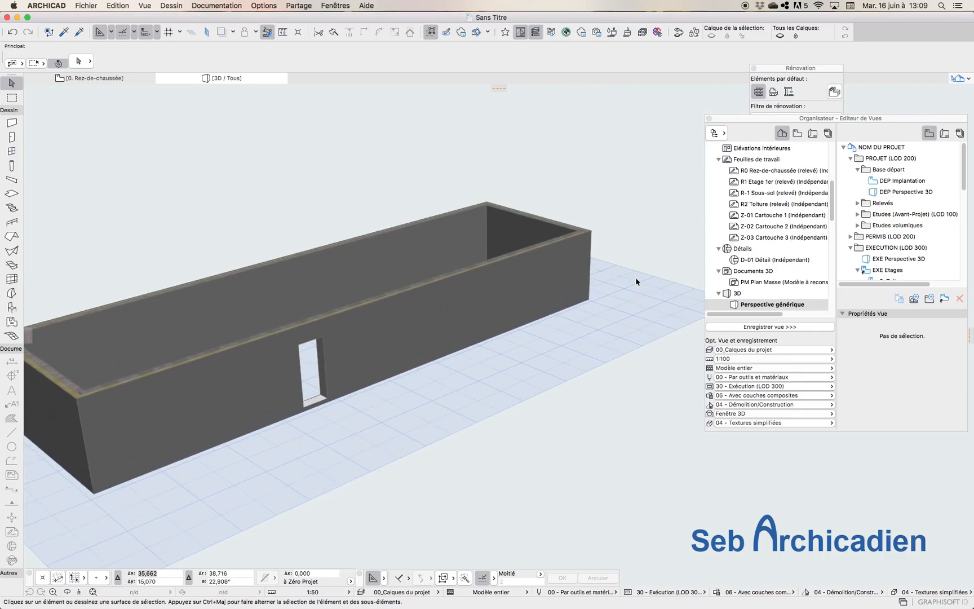
click(313, 347)
click(281, 180)
Step: Examine the Ouvertures porte vides 22 library folder in the default door settings, trying Ouverture cintrée 22
click(12, 137)
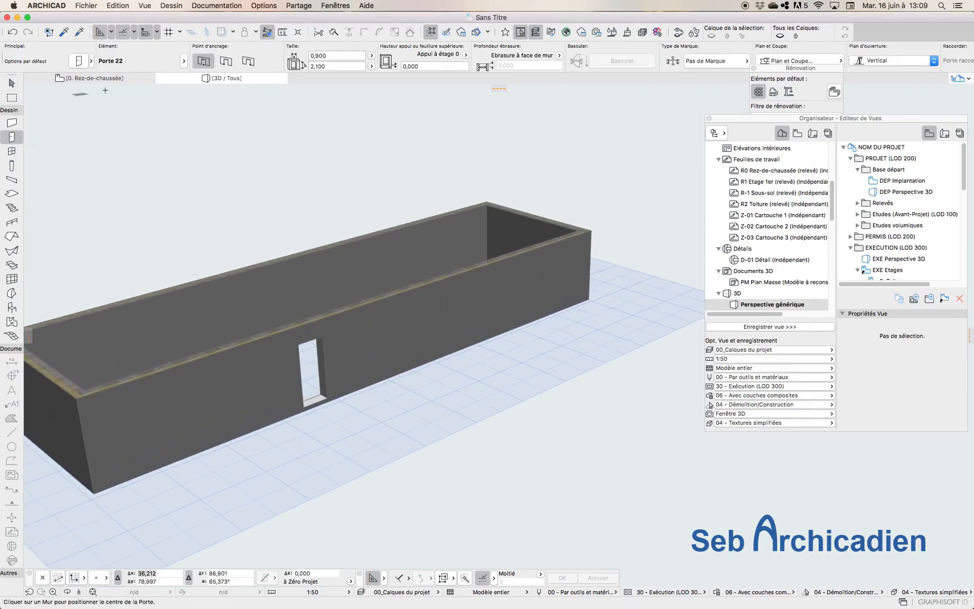
click(78, 61)
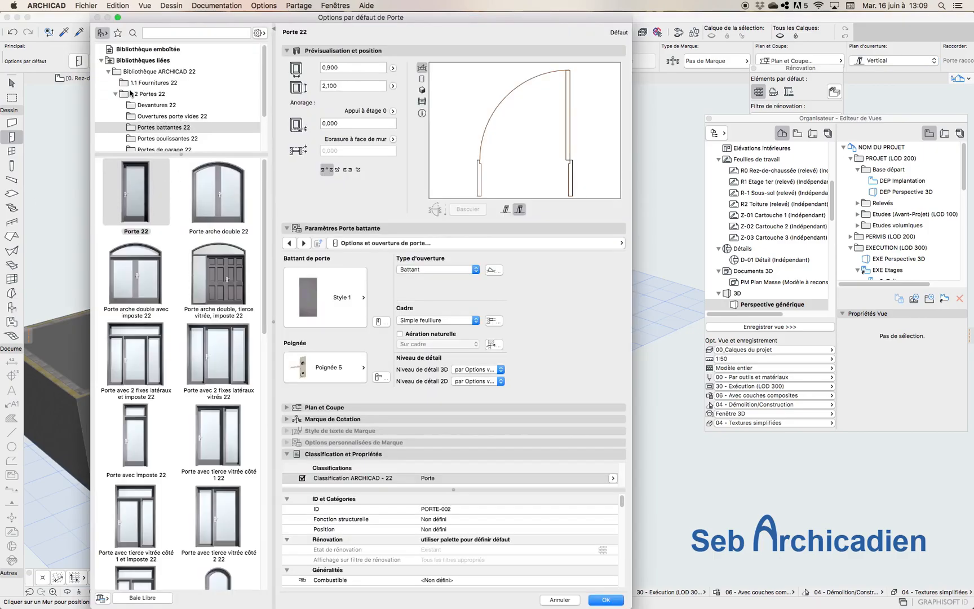
click(148, 116)
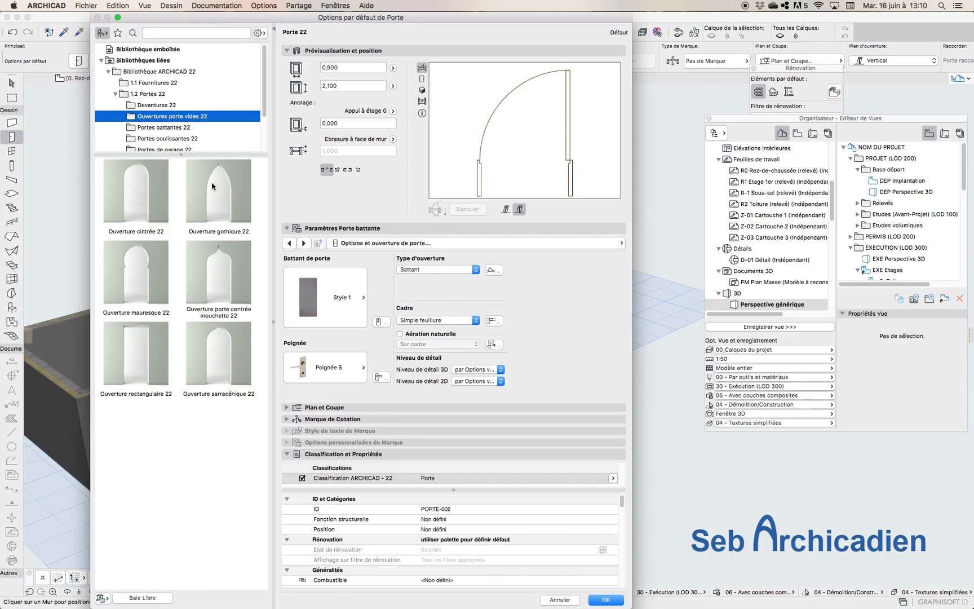
click(142, 177)
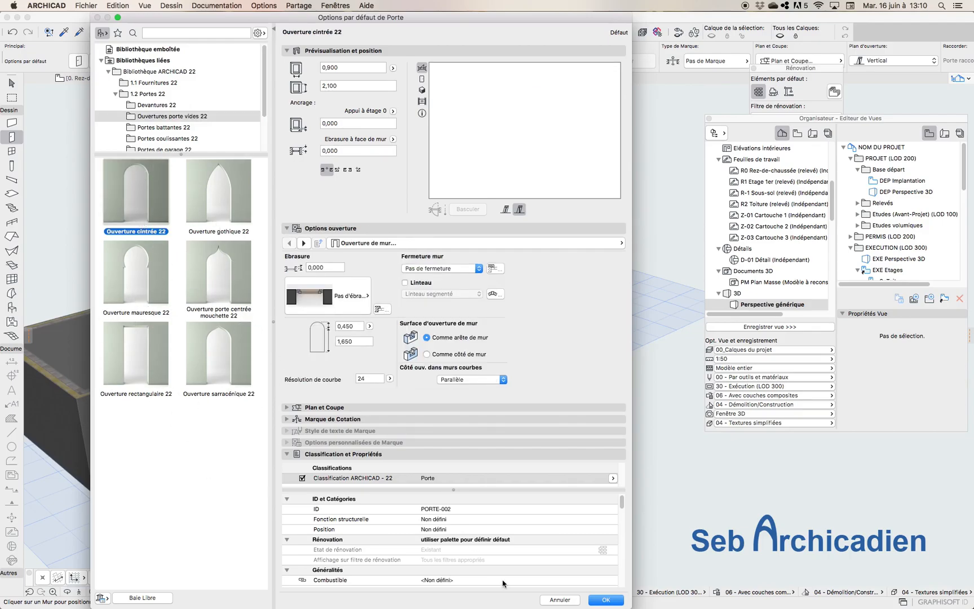
click(552, 600)
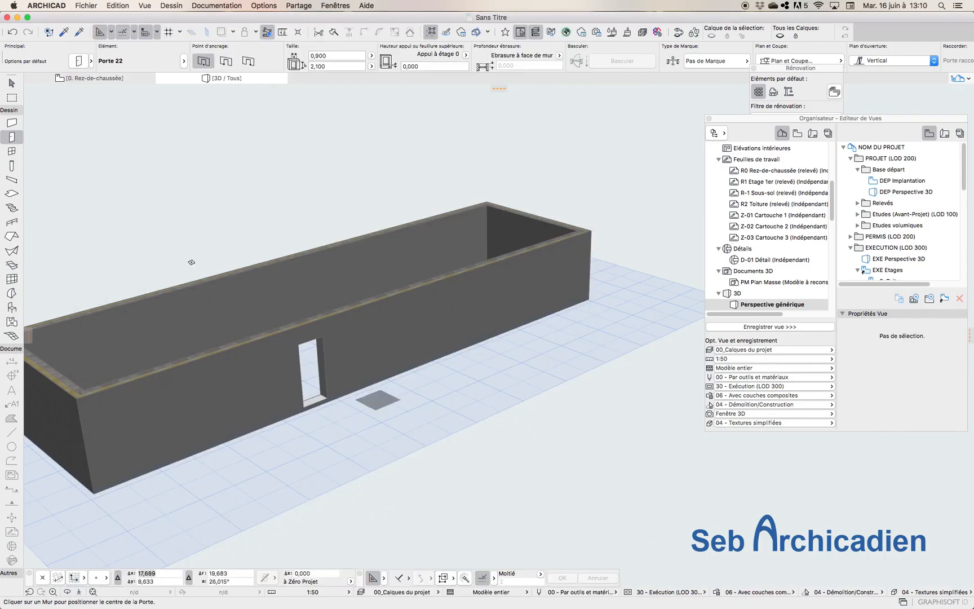
Step: Return to the ground-floor plan and set the Slab tool to polygonal geometry
click(100, 79)
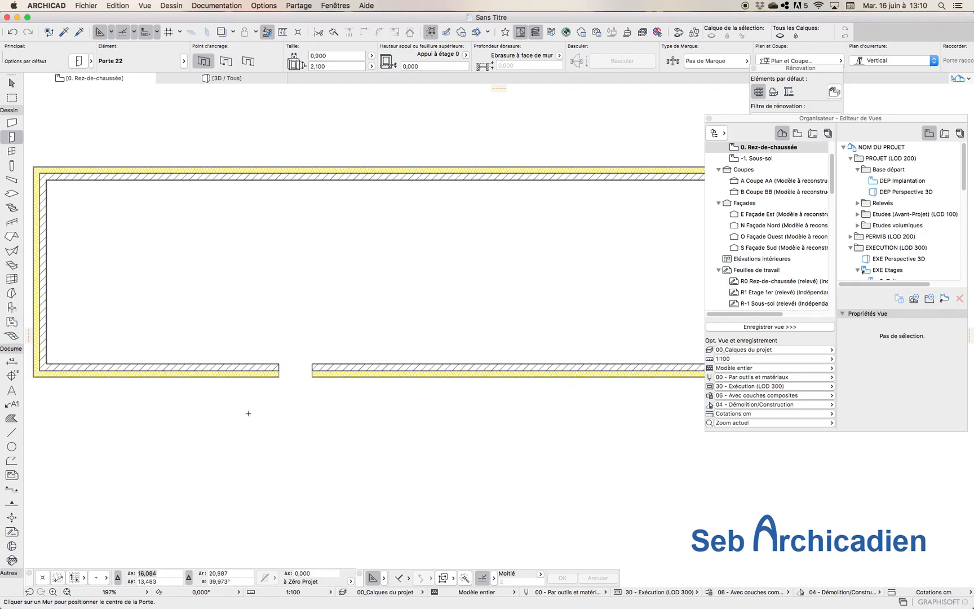
scroll(334, 217, down, 6)
scroll(384, 231, up, 4)
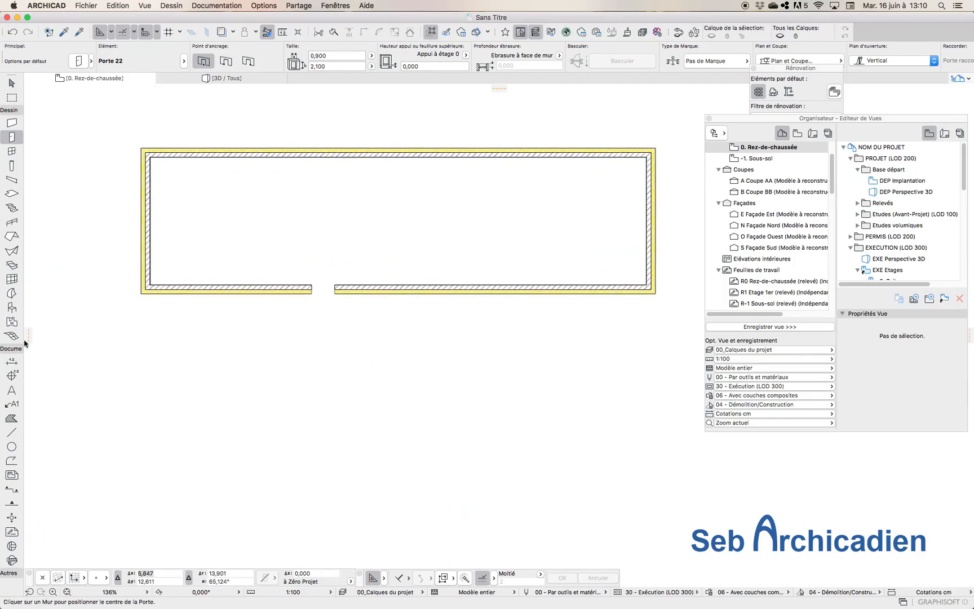
click(12, 194)
click(329, 407)
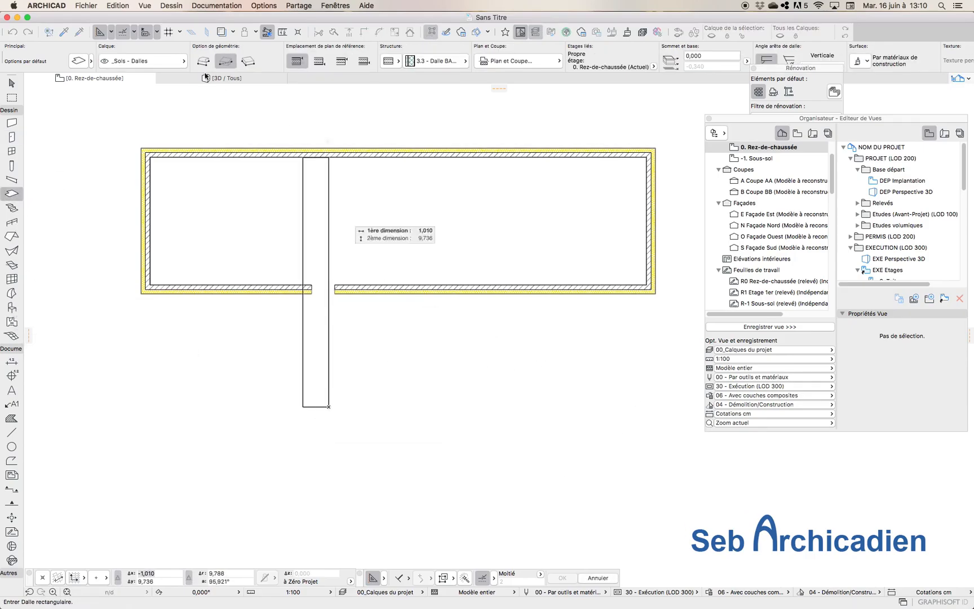
click(203, 60)
Step: Draw a closed five-pointed star slab with ten corners outside the building, below the opening in the lower wall
click(328, 407)
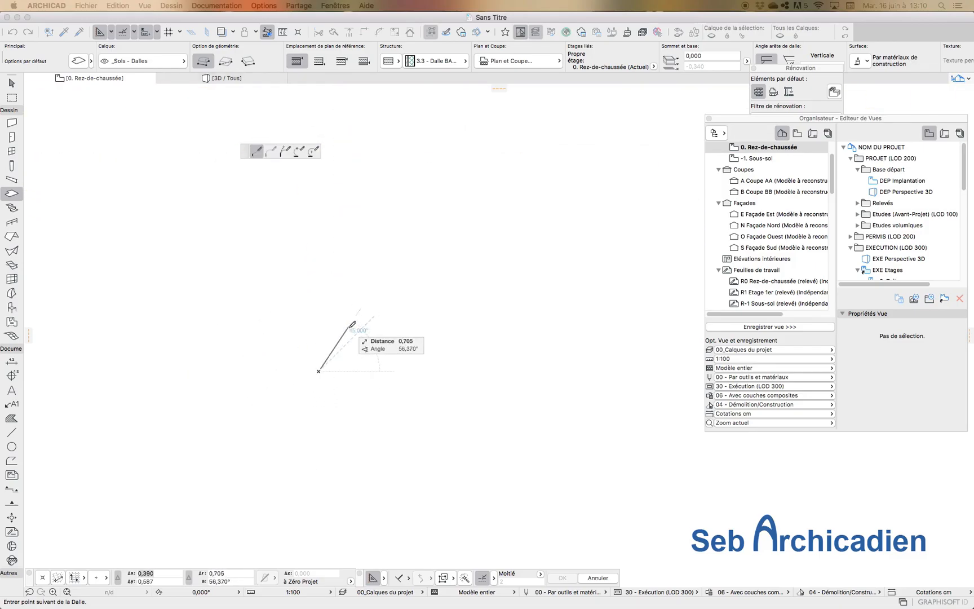
click(336, 340)
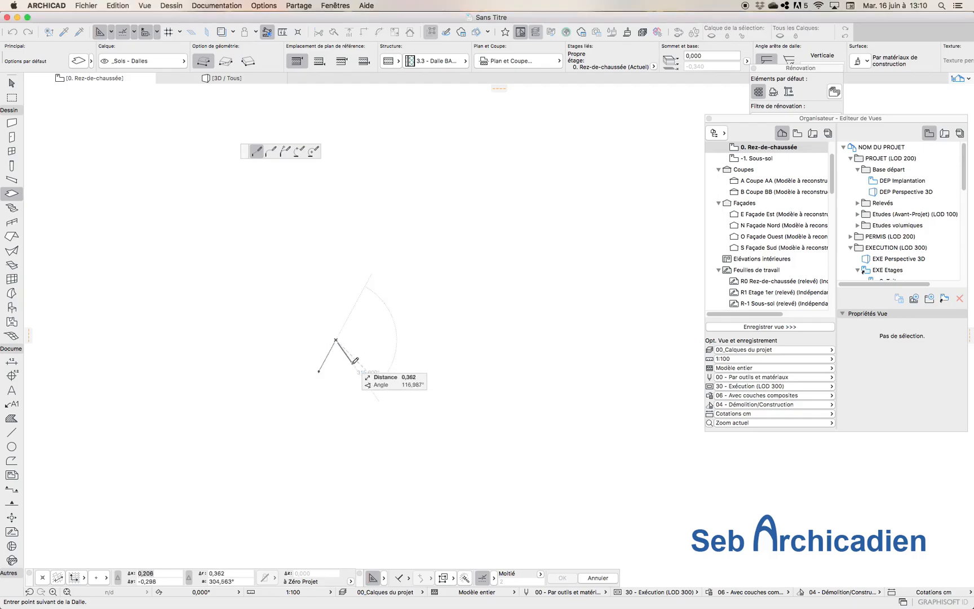
click(352, 371)
click(381, 371)
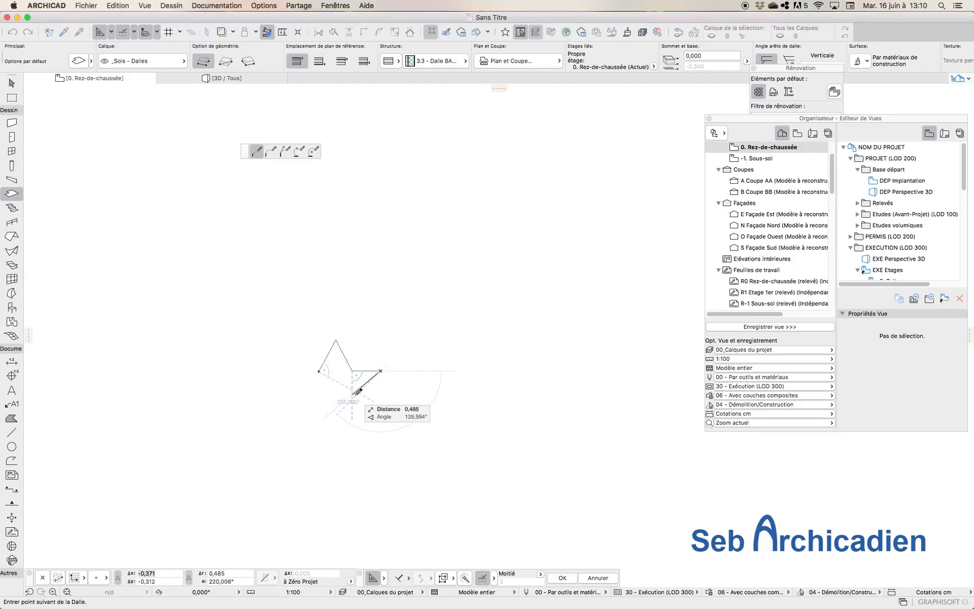
click(353, 395)
click(372, 413)
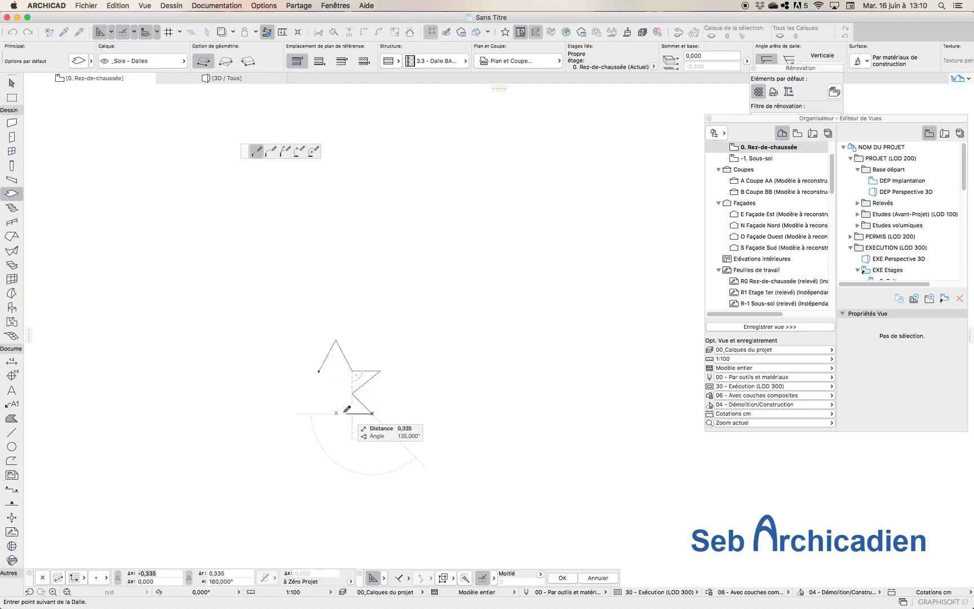
click(336, 402)
click(314, 418)
click(317, 396)
click(288, 383)
click(320, 371)
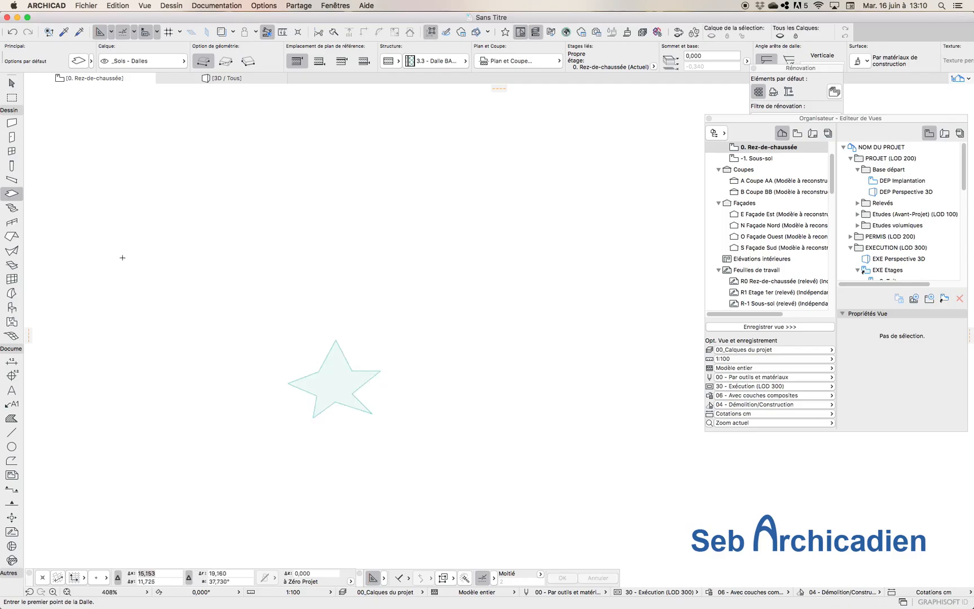
Step: Select the star-shaped slab
click(11, 83)
click(338, 384)
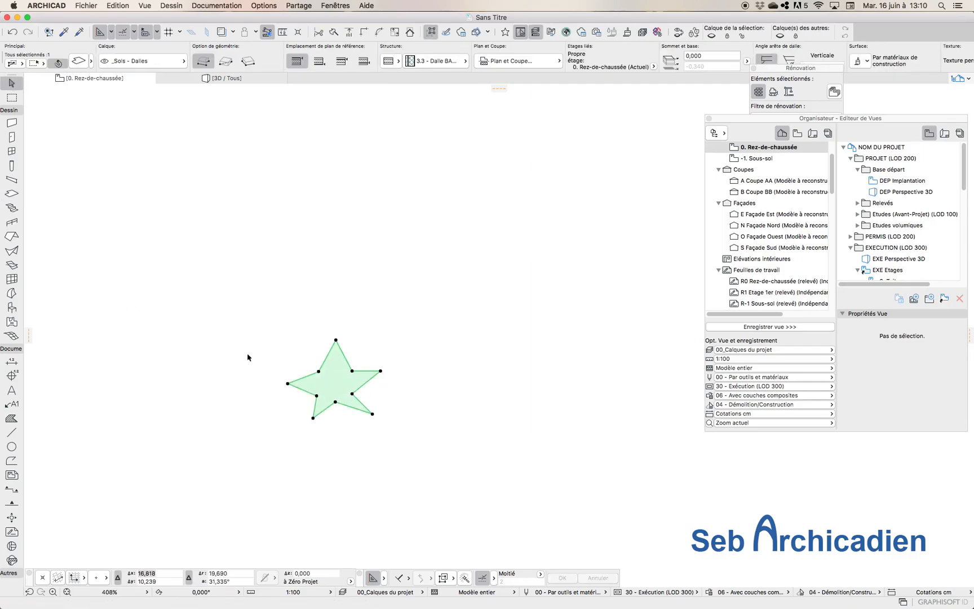
scroll(252, 357, down, 3)
scroll(288, 376, up, 4)
scroll(361, 510, down, 5)
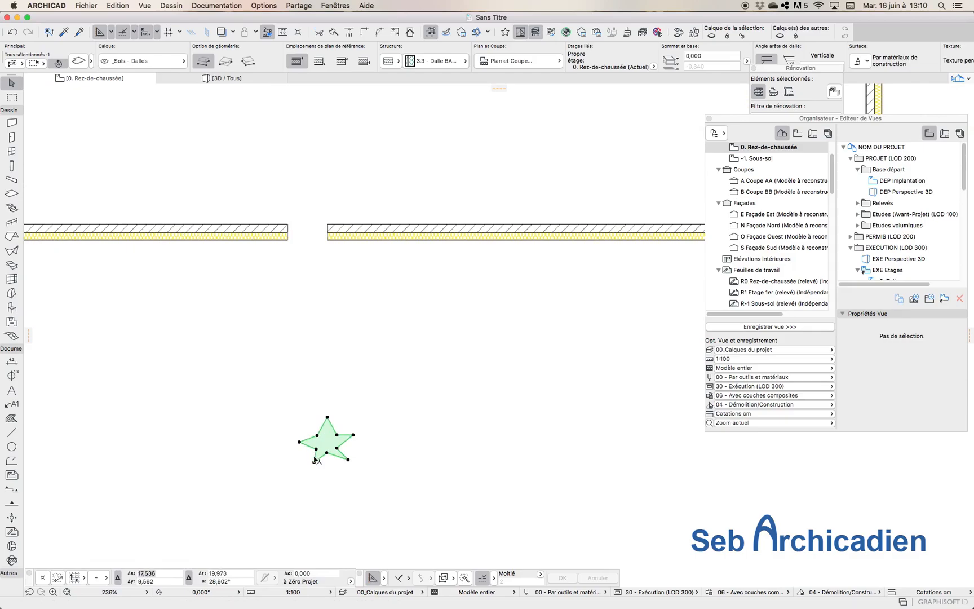
scroll(316, 460, up, 2)
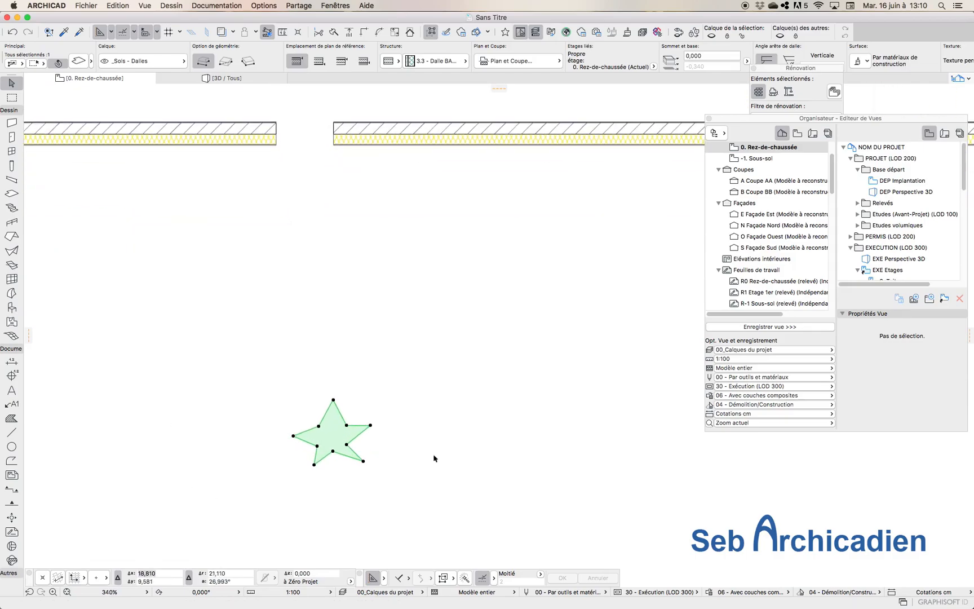
scroll(309, 448, up, 2)
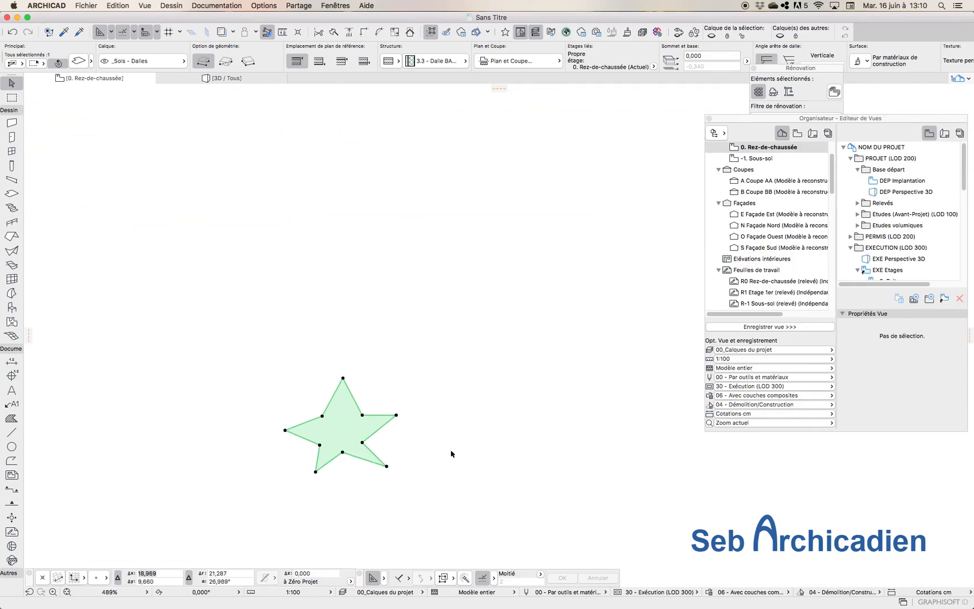
scroll(339, 465, down, 2)
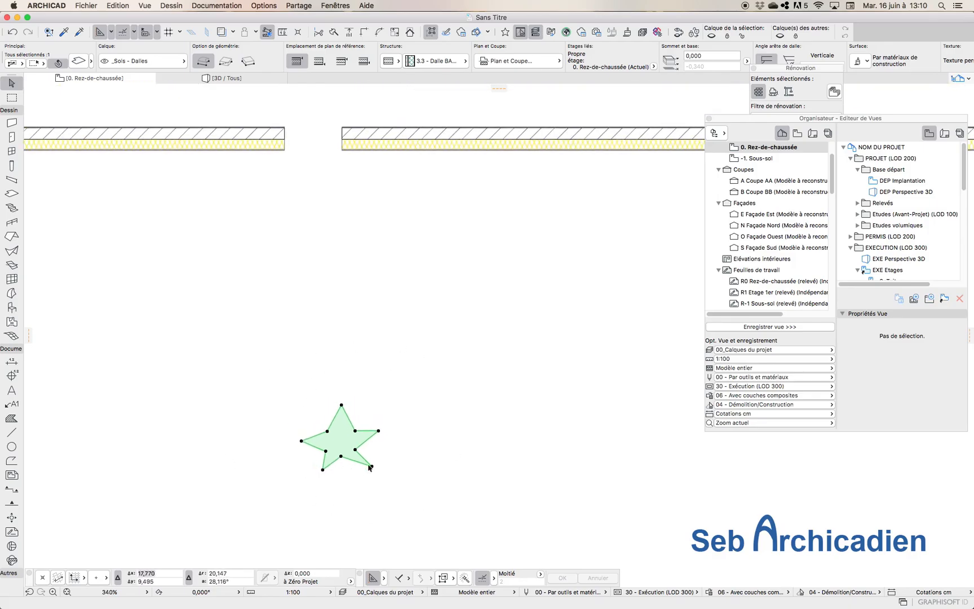
click(84, 5)
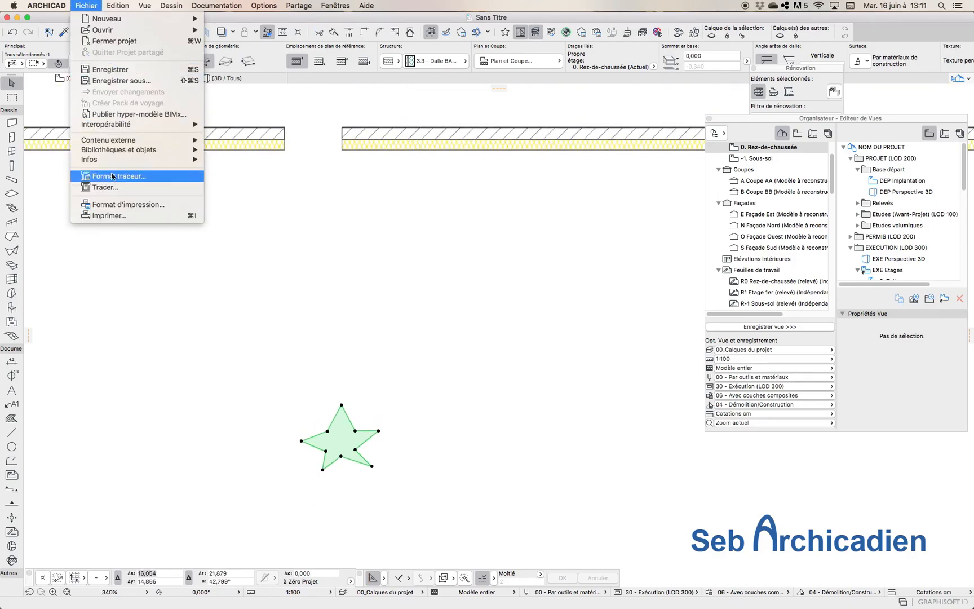
mouse_move(117, 154)
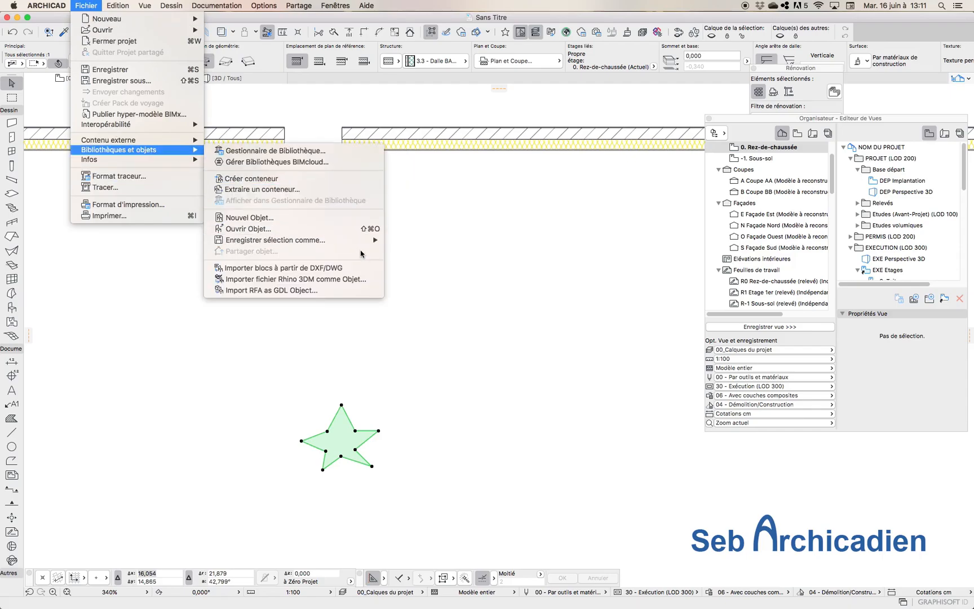
mouse_move(359, 243)
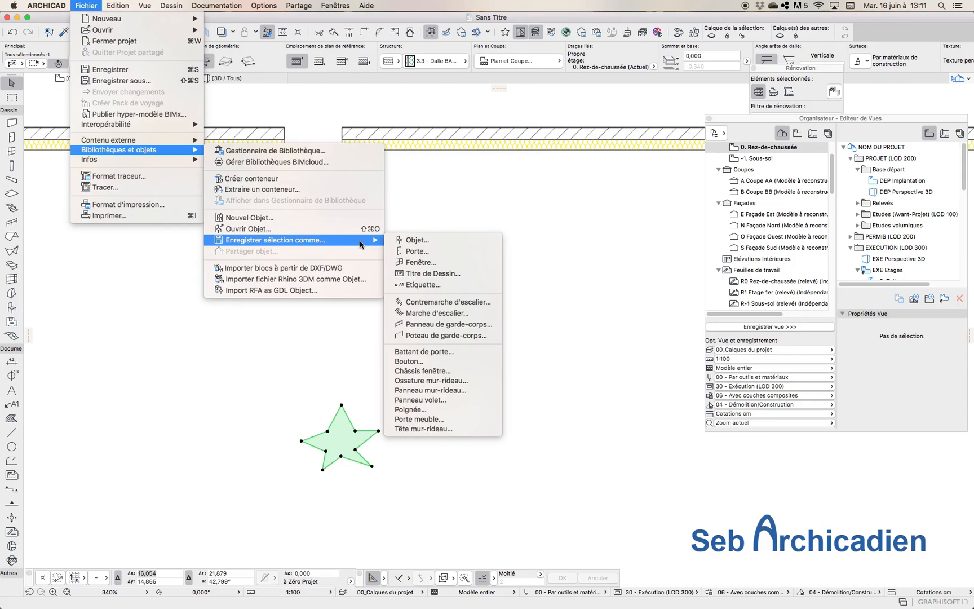
click(100, 4)
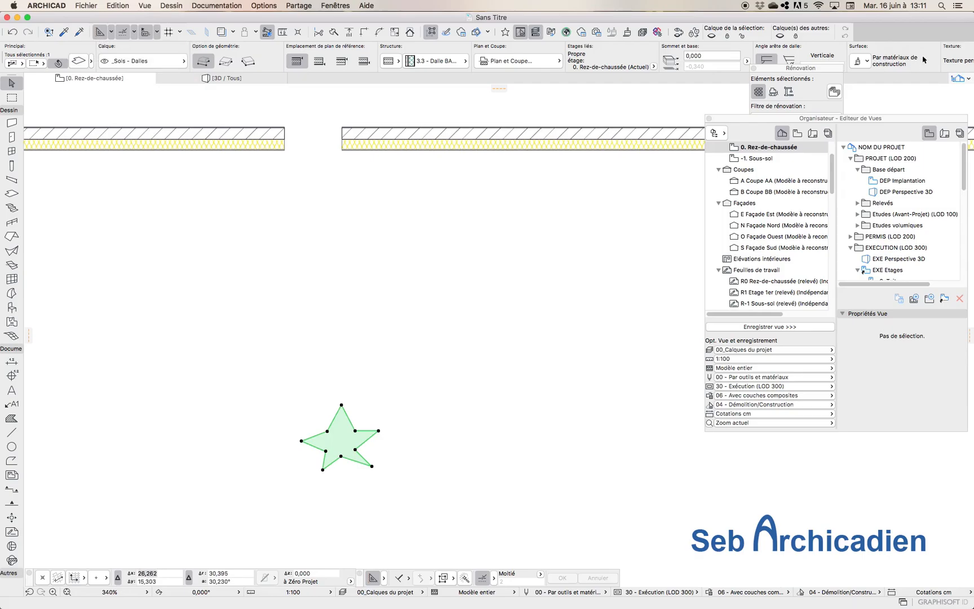
Step: Set the ID of the star-shaped slab to wallhole
scroll(644, 58, right, 5)
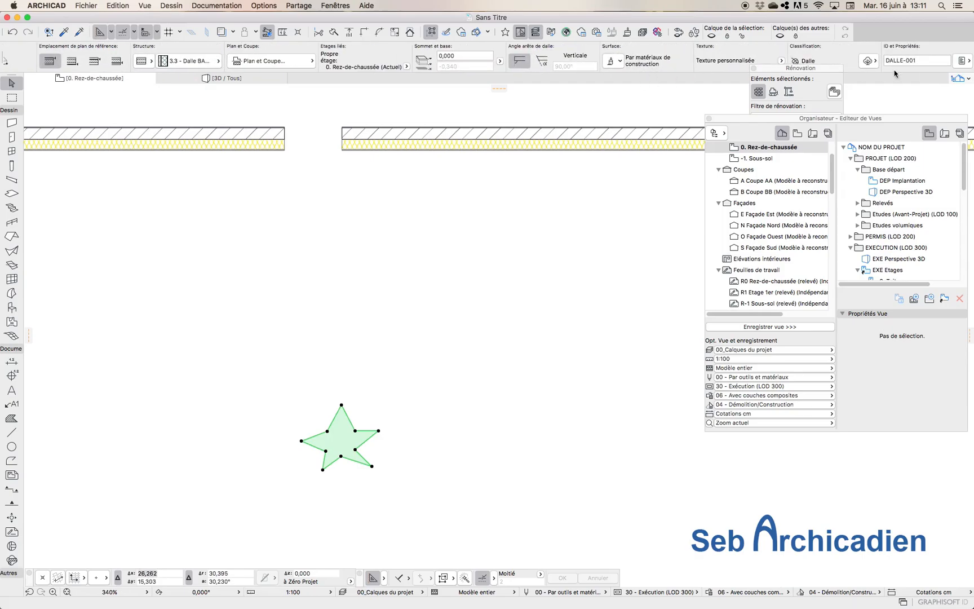
click(921, 61)
text(wallhole)
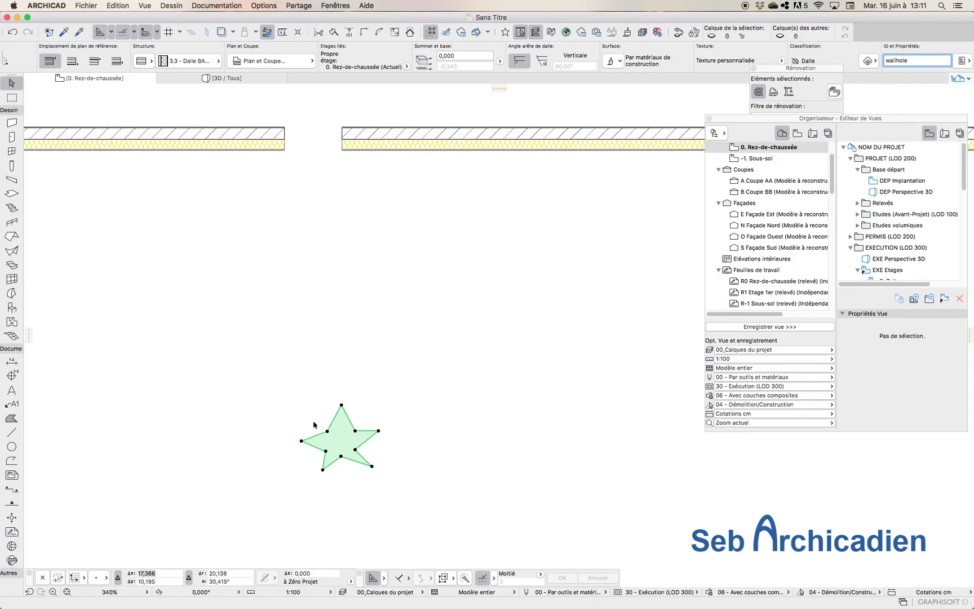
Step: Save the selected star-shaped slab as a door library element named etoile in the embedded library
click(74, 5)
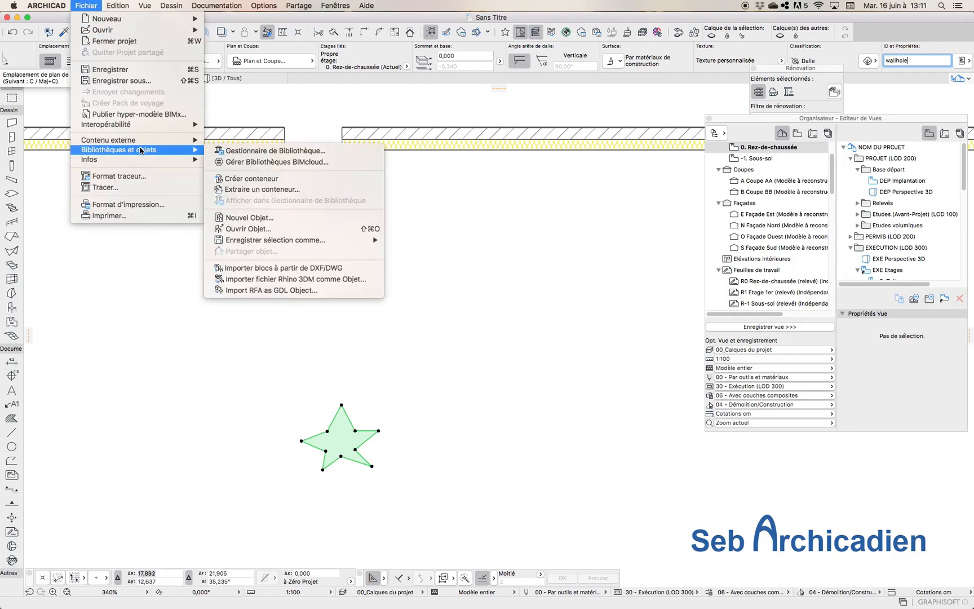
mouse_move(149, 155)
mouse_move(284, 241)
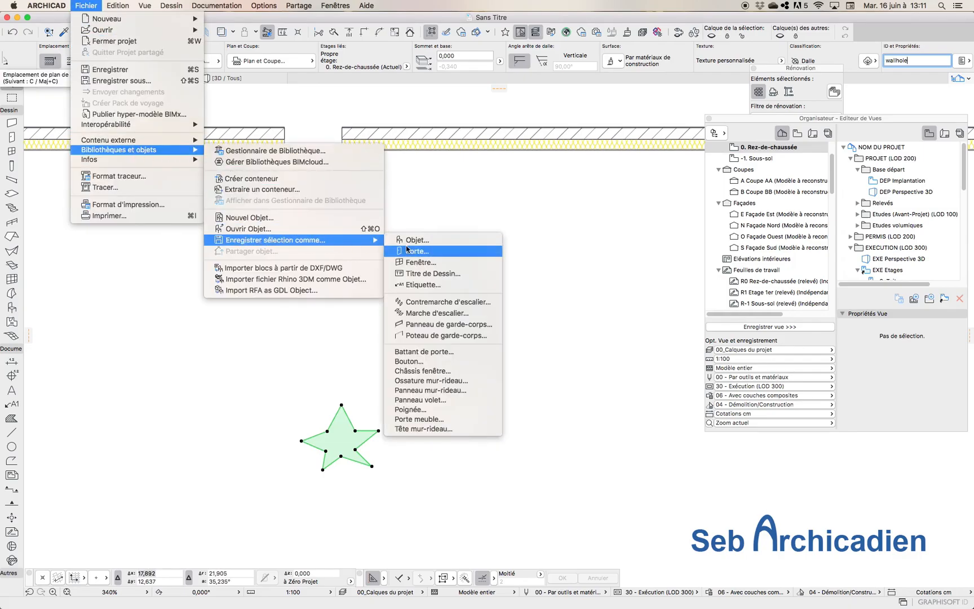
click(446, 251)
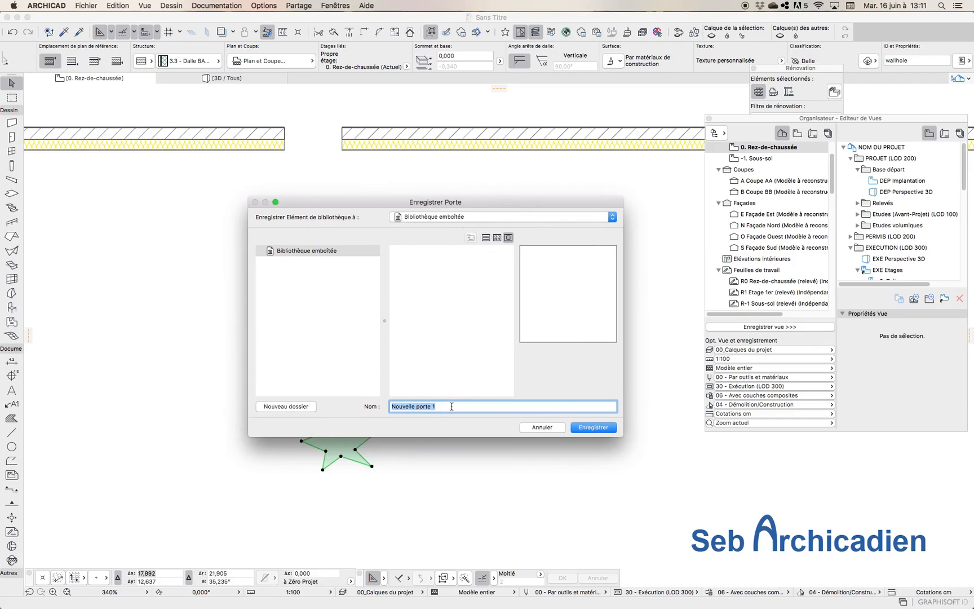
text(etoile)
key(Return)
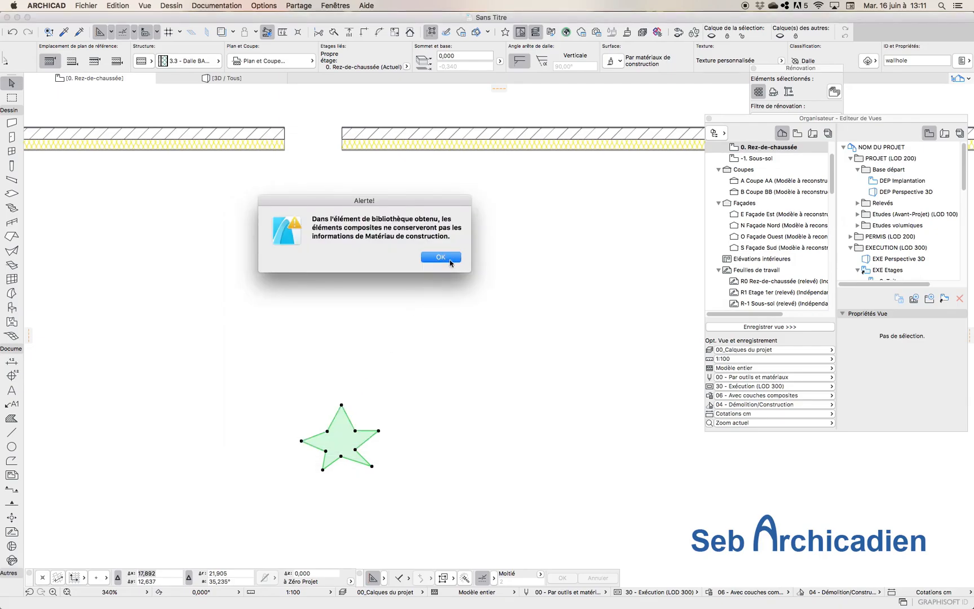
Step: Accept the composite materials alert, review the door object's surface, pen and building material parameters, and keep their defaults
click(441, 258)
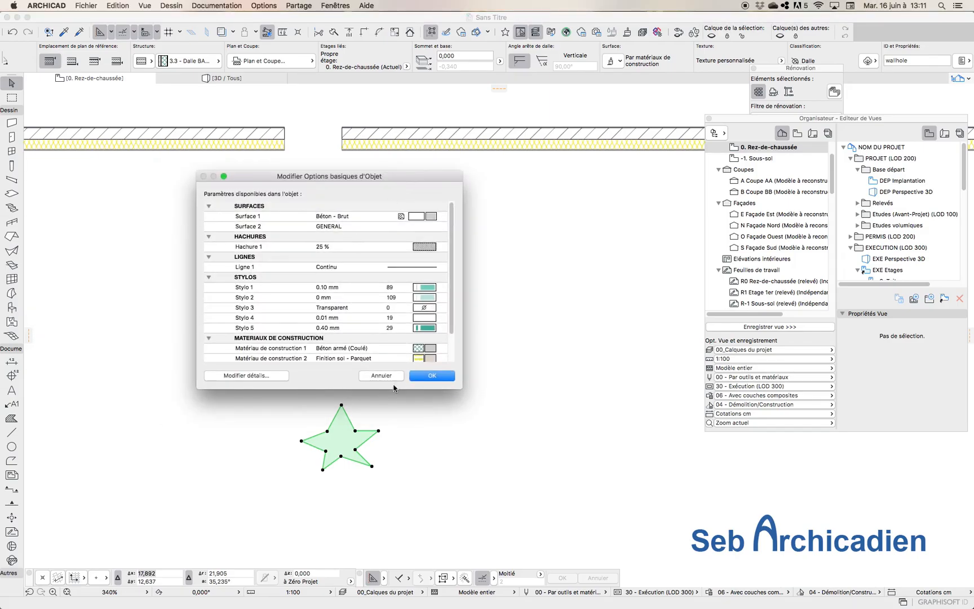
scroll(263, 248, down, 2)
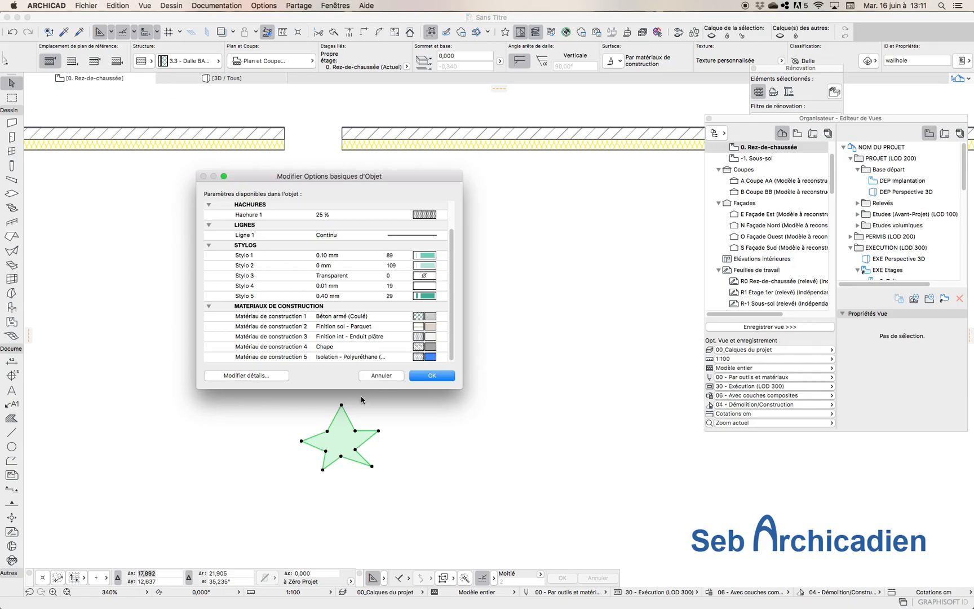
scroll(387, 304, up, 3)
scroll(383, 322, down, 3)
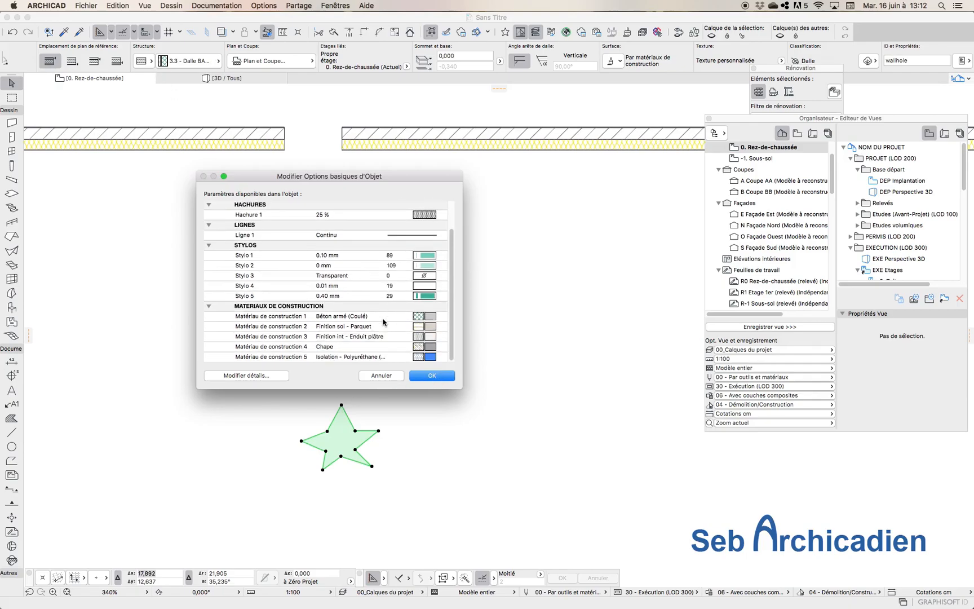
click(432, 376)
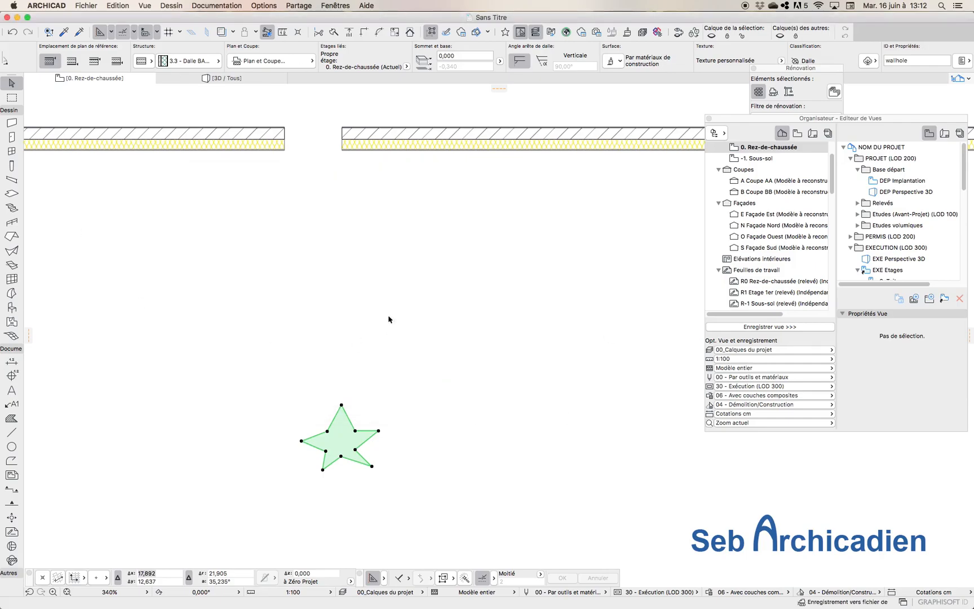
Step: Delete the star-shaped slab from the ground-floor plan
click(431, 383)
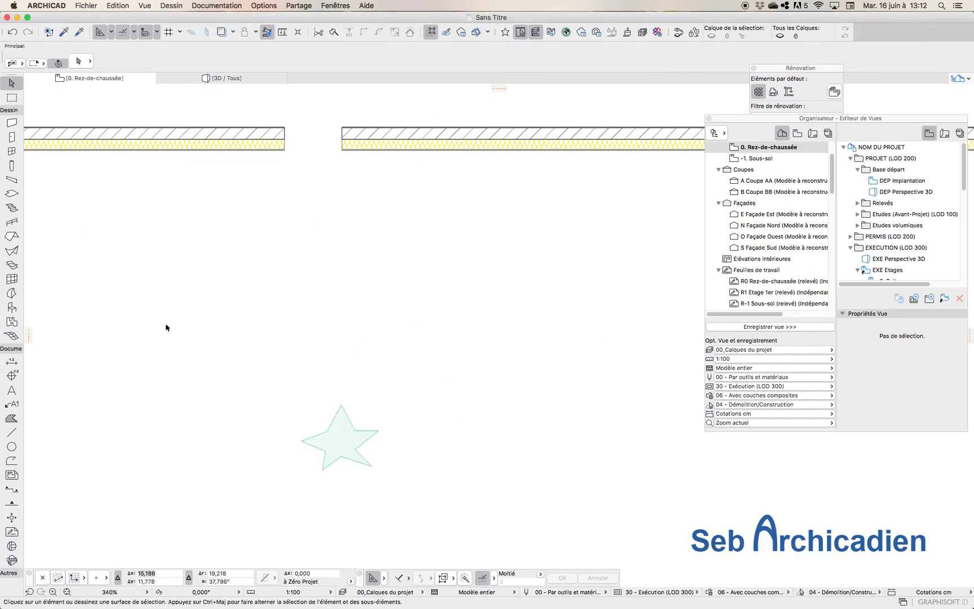
drag(327, 424, 399, 457)
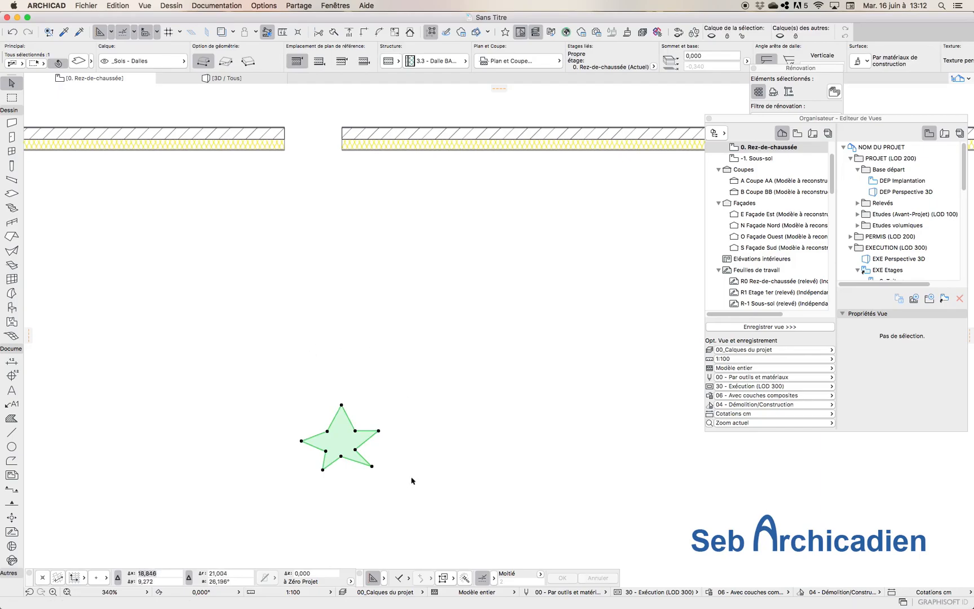
key(Delete)
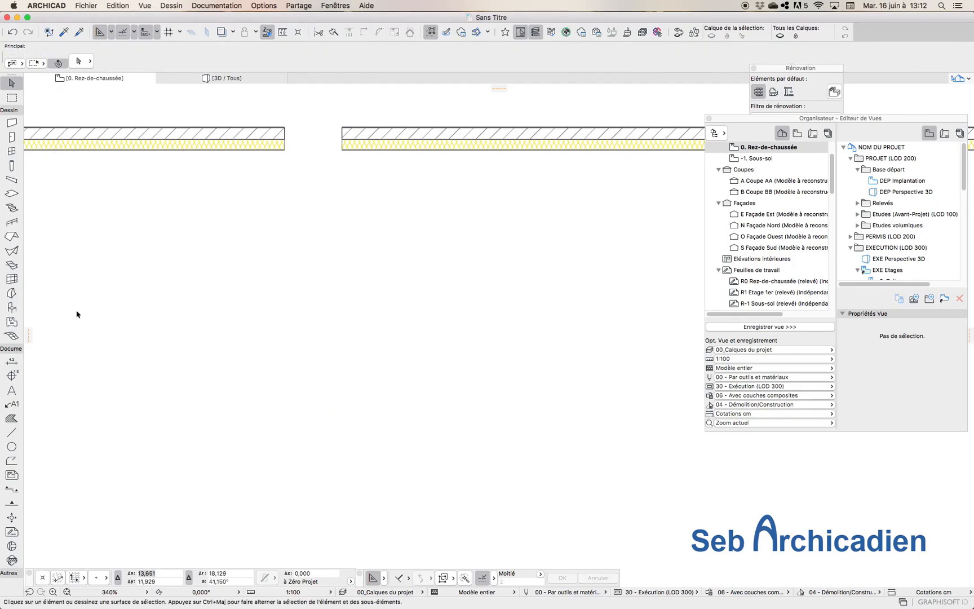
Step: Set the Door tool's default element to etoile from the embedded library
click(11, 137)
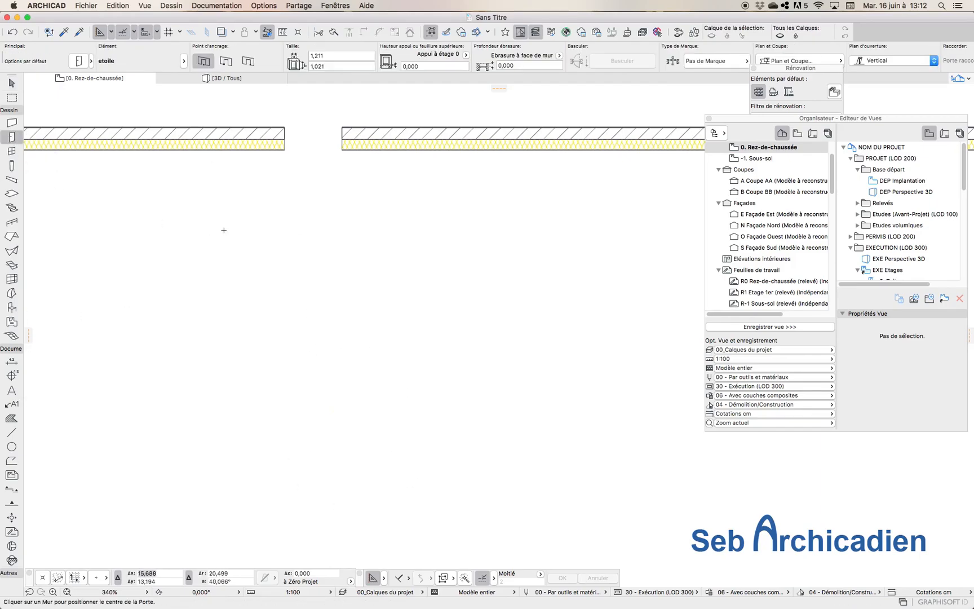
click(183, 61)
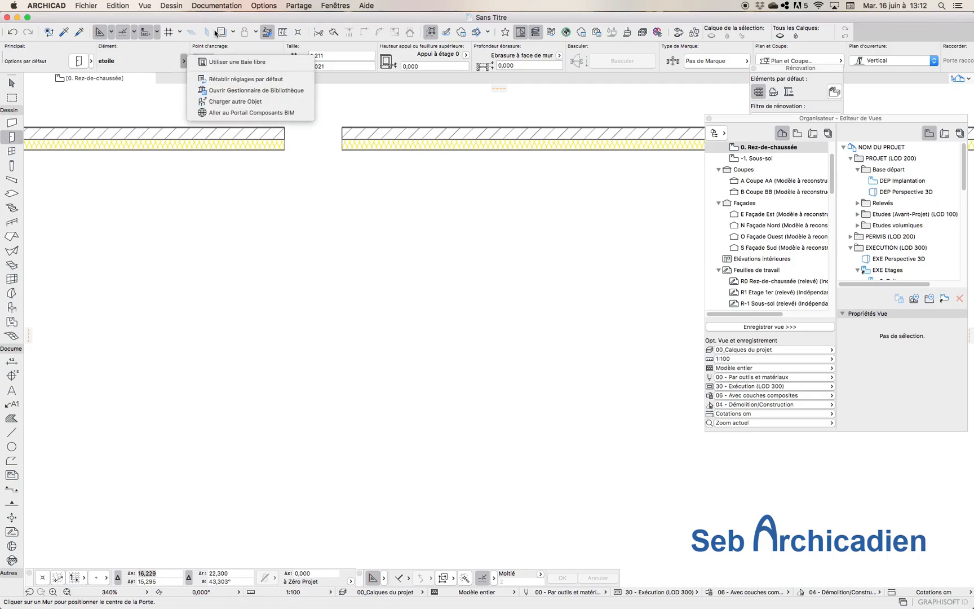
click(78, 61)
click(78, 61)
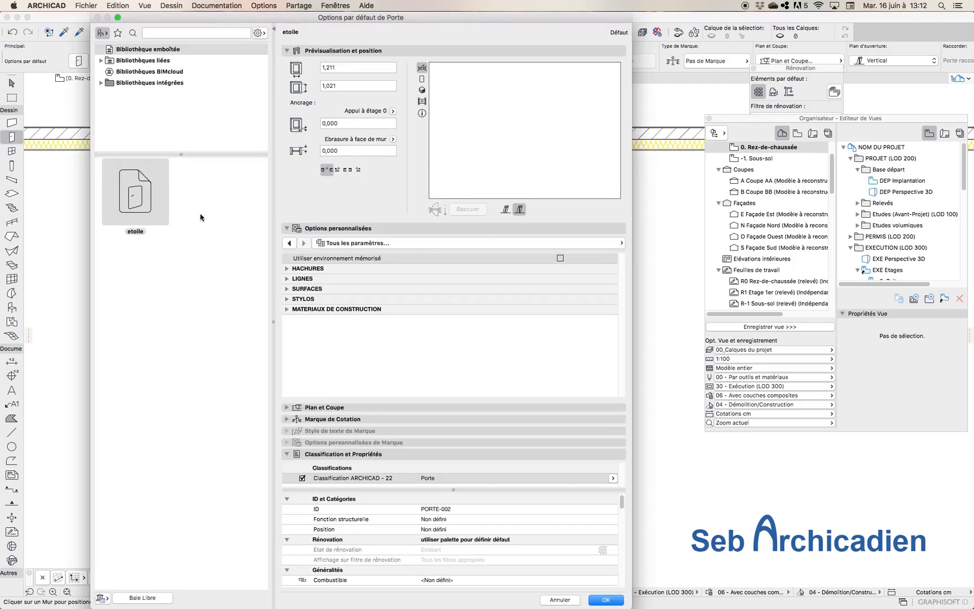
click(130, 189)
click(588, 601)
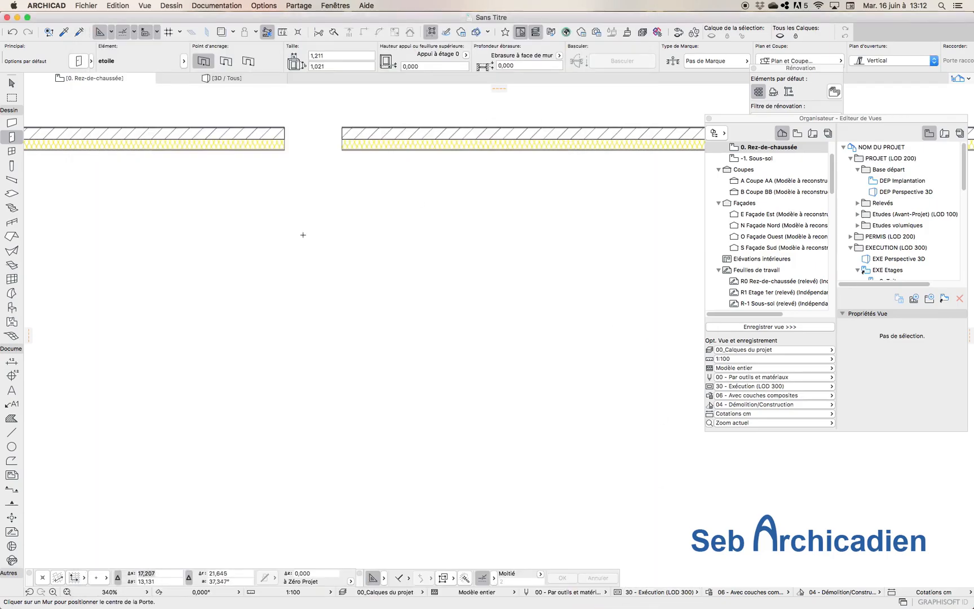
Step: Place an etoile door in the building's lower wall on the plan, to the right of the existing opening
scroll(412, 267, down, 5)
click(412, 260)
click(442, 274)
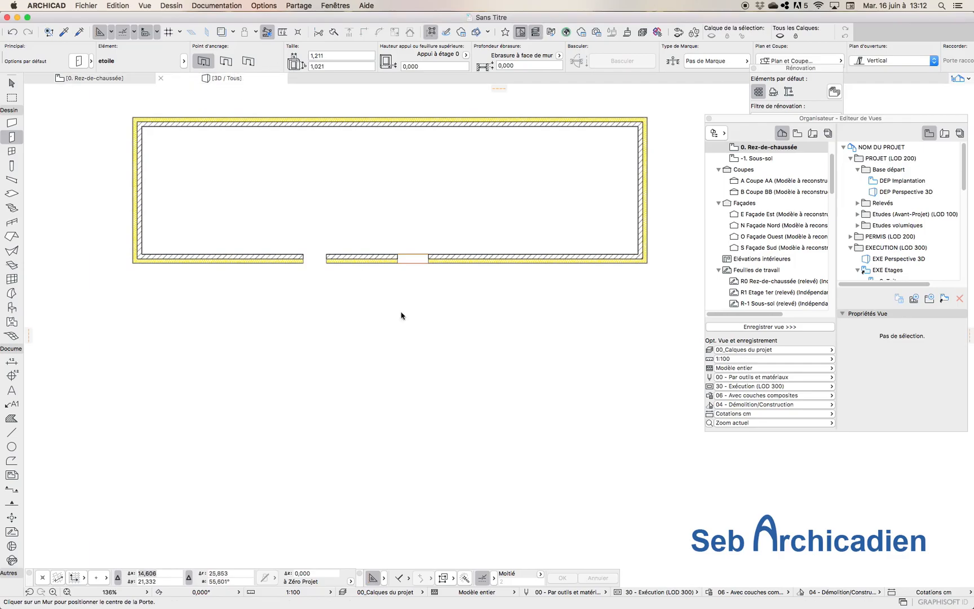
Step: In the 3D view, move the star opening vertically up the wall by about 0.96 m
scroll(437, 371, up, 5)
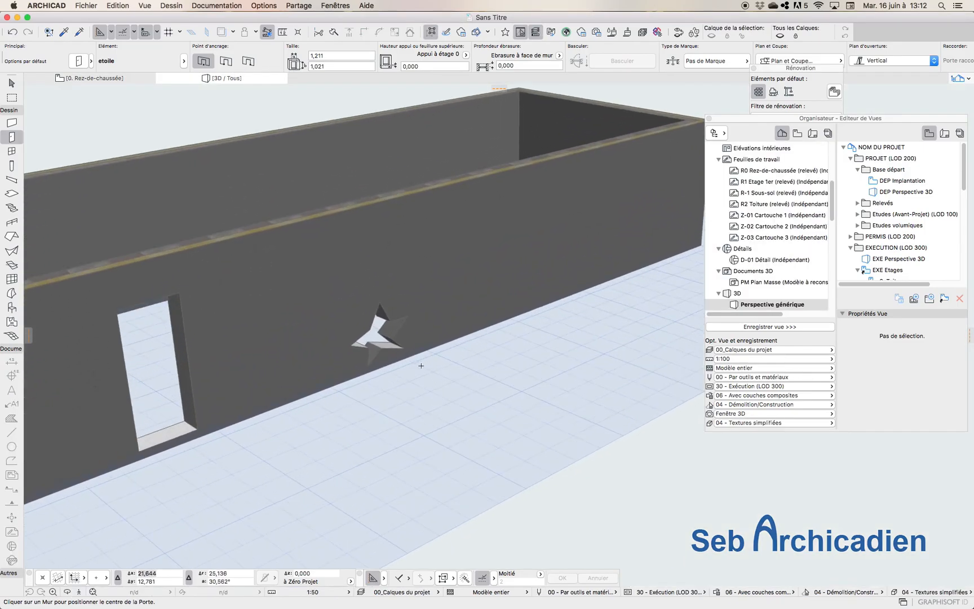
click(11, 84)
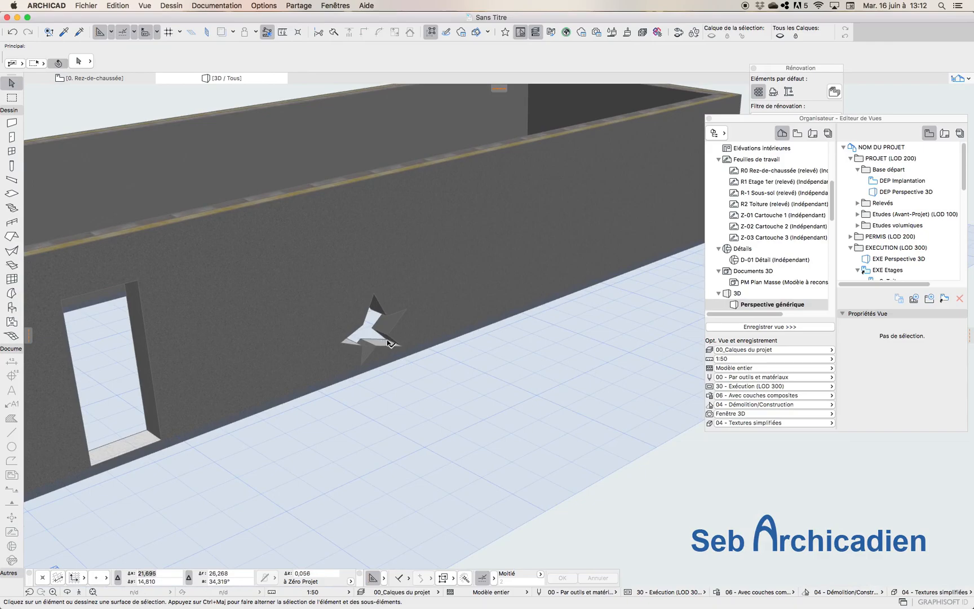
click(408, 349)
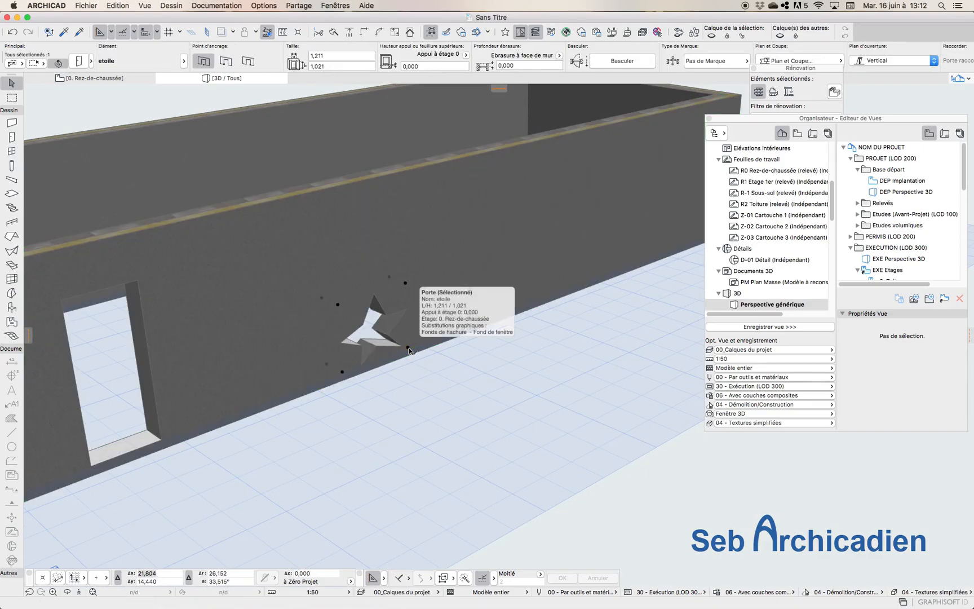
key(super+d)
click(408, 349)
click(406, 288)
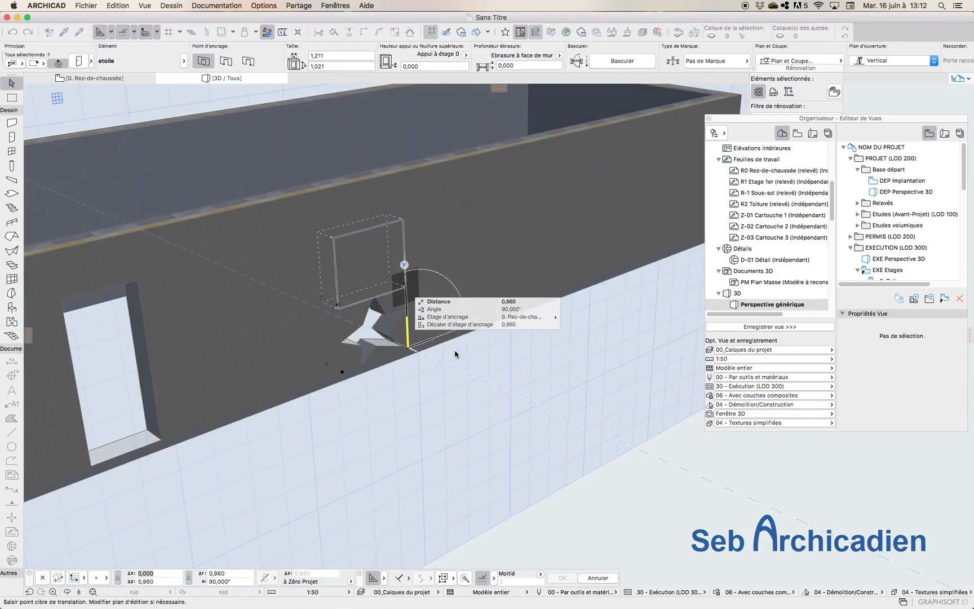
Step: Pick up the raised star opening's settings and place three more in the same wall, two to its right and one to its left
alt+click(406, 288)
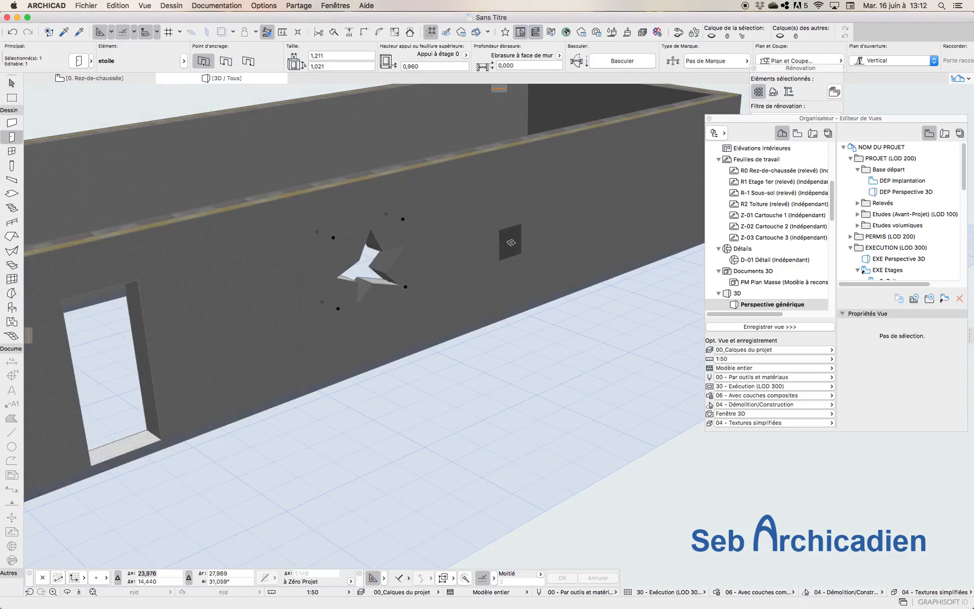
click(538, 249)
click(462, 266)
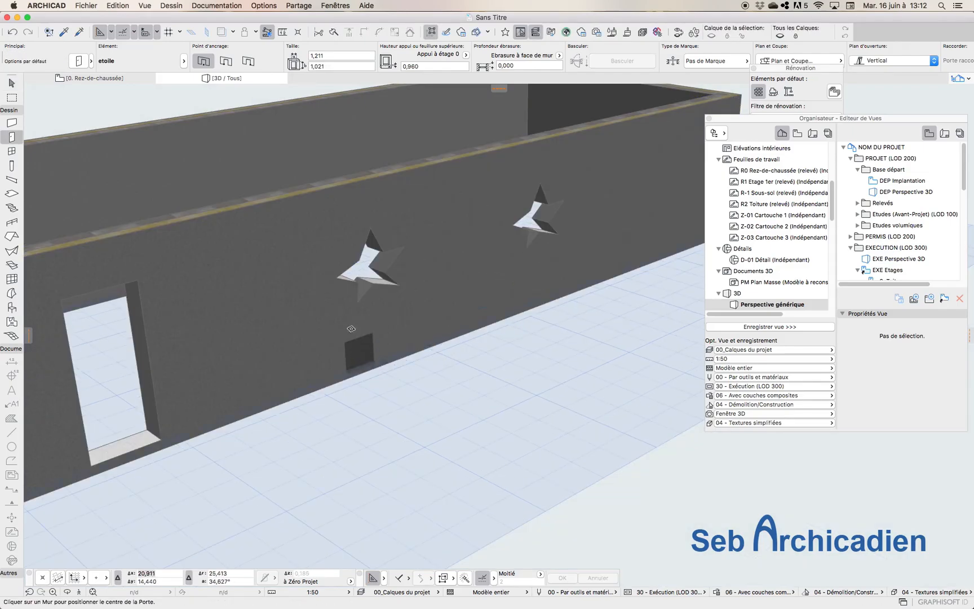
click(245, 333)
click(466, 262)
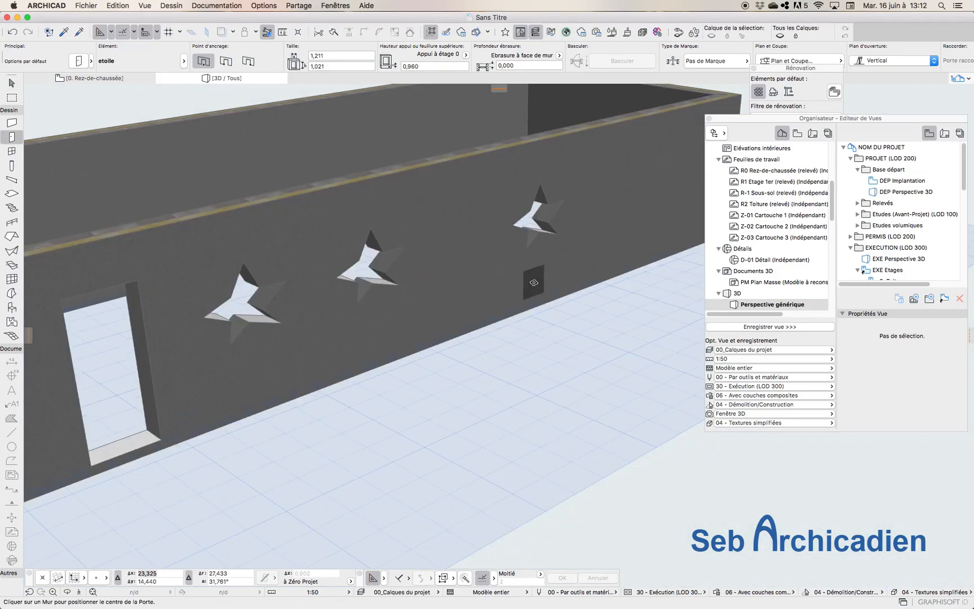
click(461, 274)
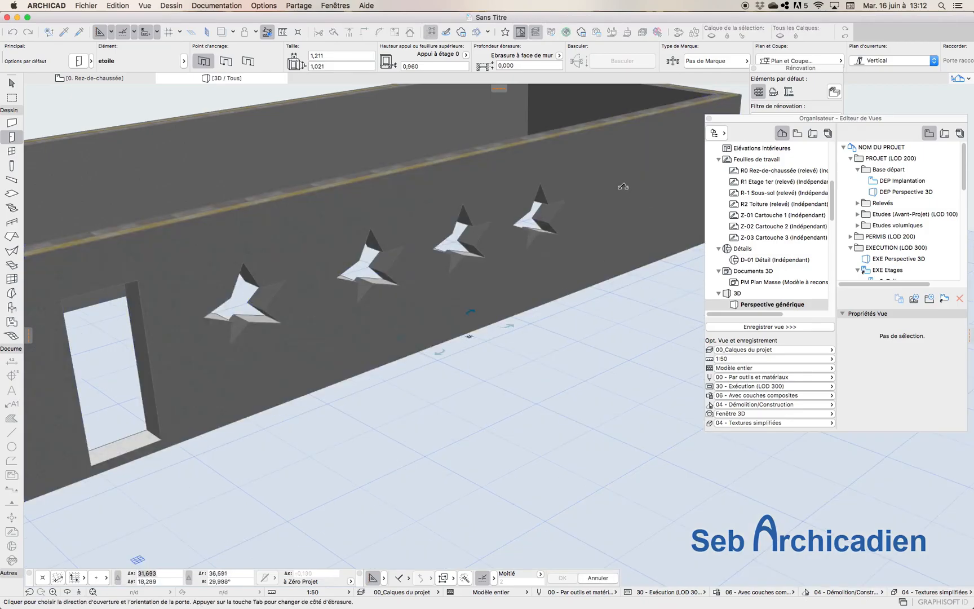
click(643, 200)
Step: Try to place another star opening at the far end of the row, inspect the row obliquely from that end, and leave the Door tool
click(608, 196)
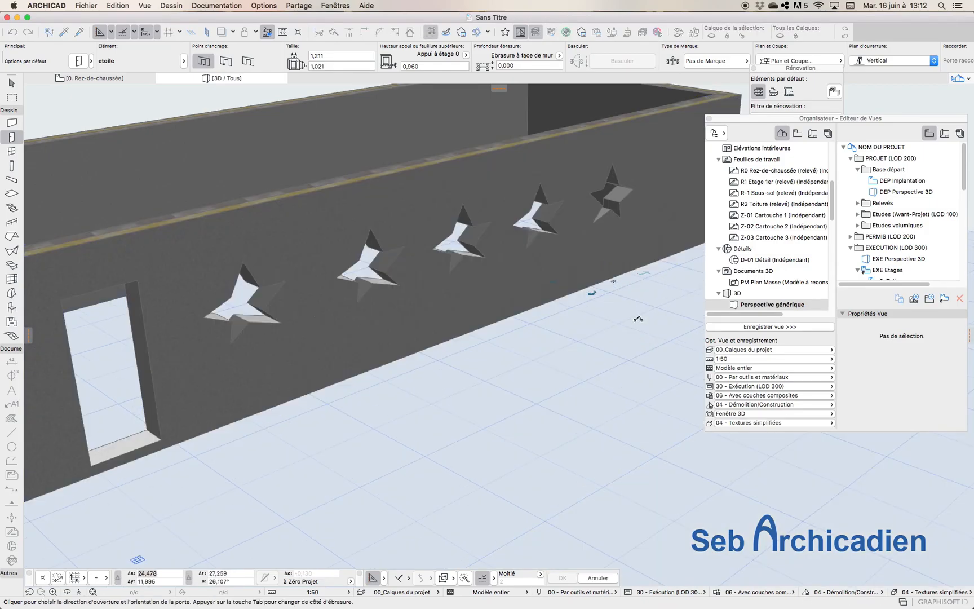
click(68, 592)
mouse_move(255, 333)
shift+middle_down()
mouse_move(111, 352)
mouse_move(498, 356)
mouse_move(229, 381)
mouse_move(215, 406)
mouse_move(187, 389)
mouse_move(239, 318)
mouse_move(307, 296)
mouse_move(641, 331)
mouse_move(291, 404)
mouse_move(246, 337)
shift+middle_up()
drag(529, 327, 571, 314)
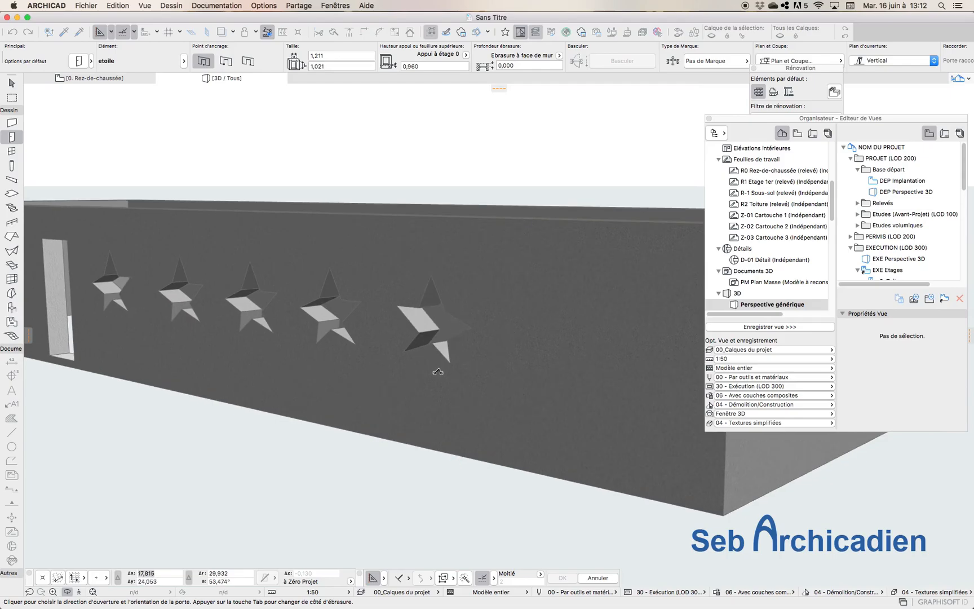
click(12, 85)
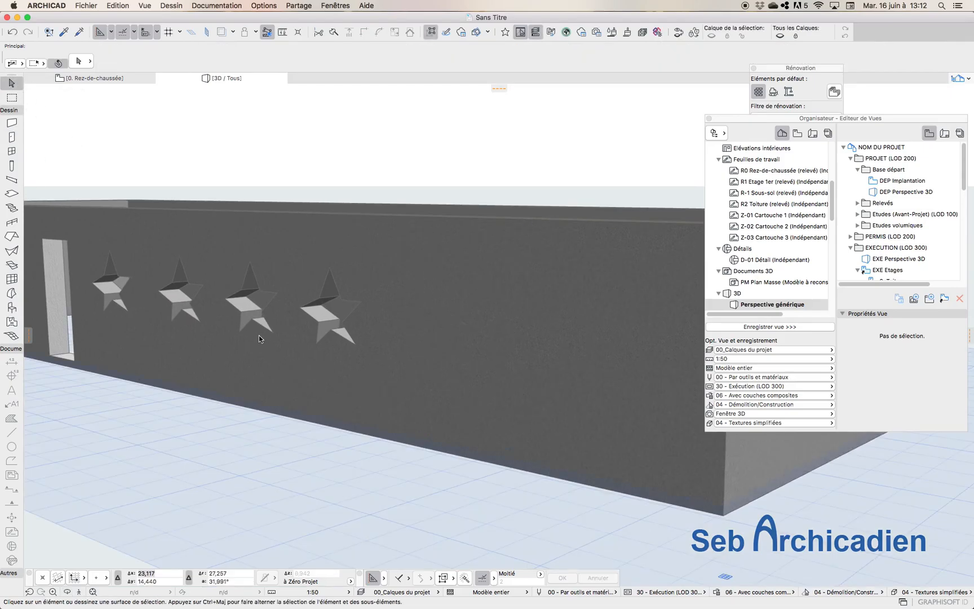